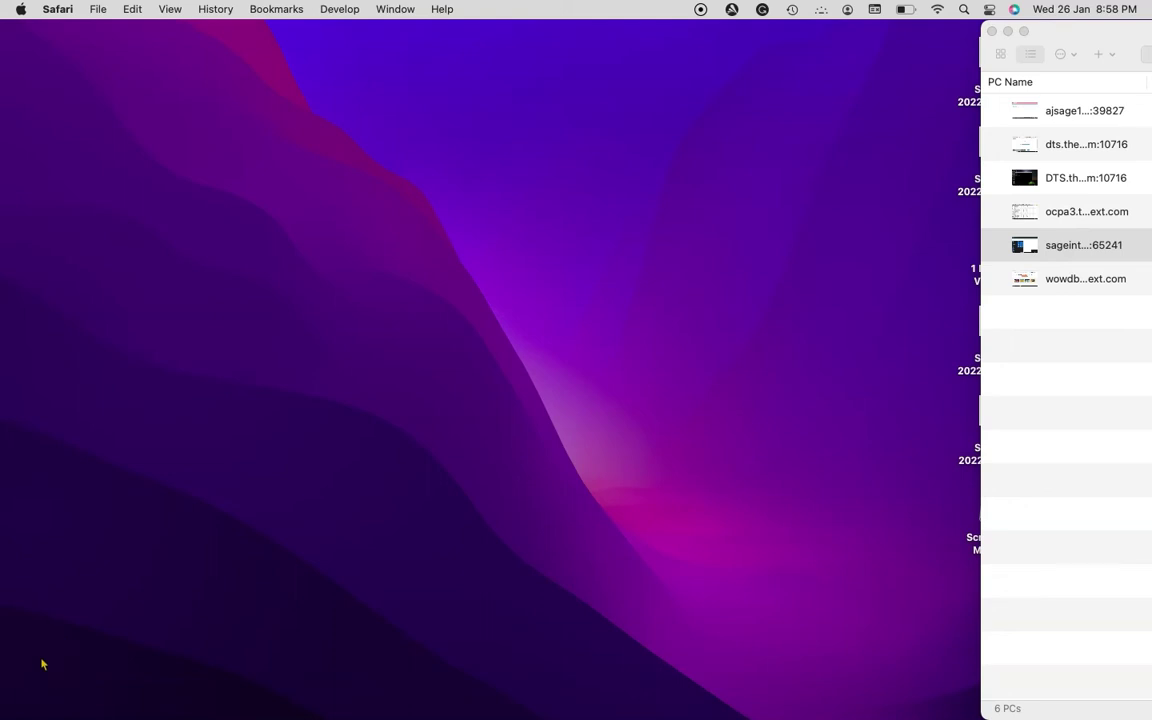
Bring the Safari window showing the Gmail inbox to the front from the Dock
{"action": "mouse_move", "coordinate": [205, 708]}
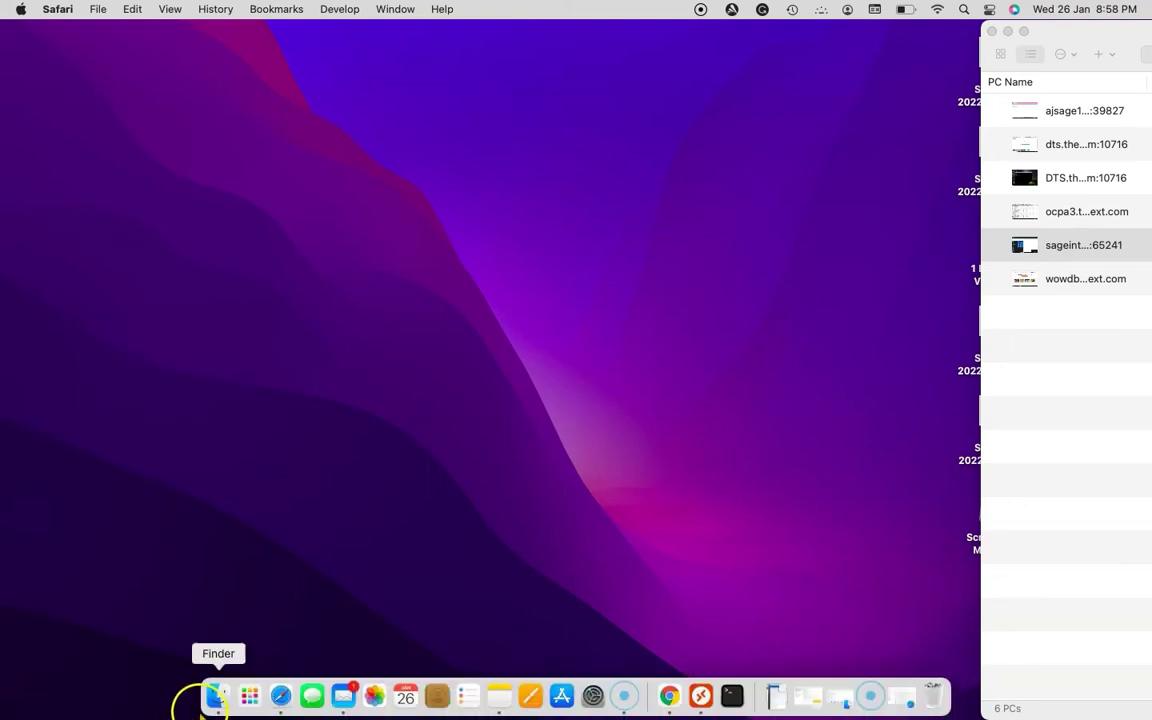
{"action": "left_click", "coordinate": [285, 700]}
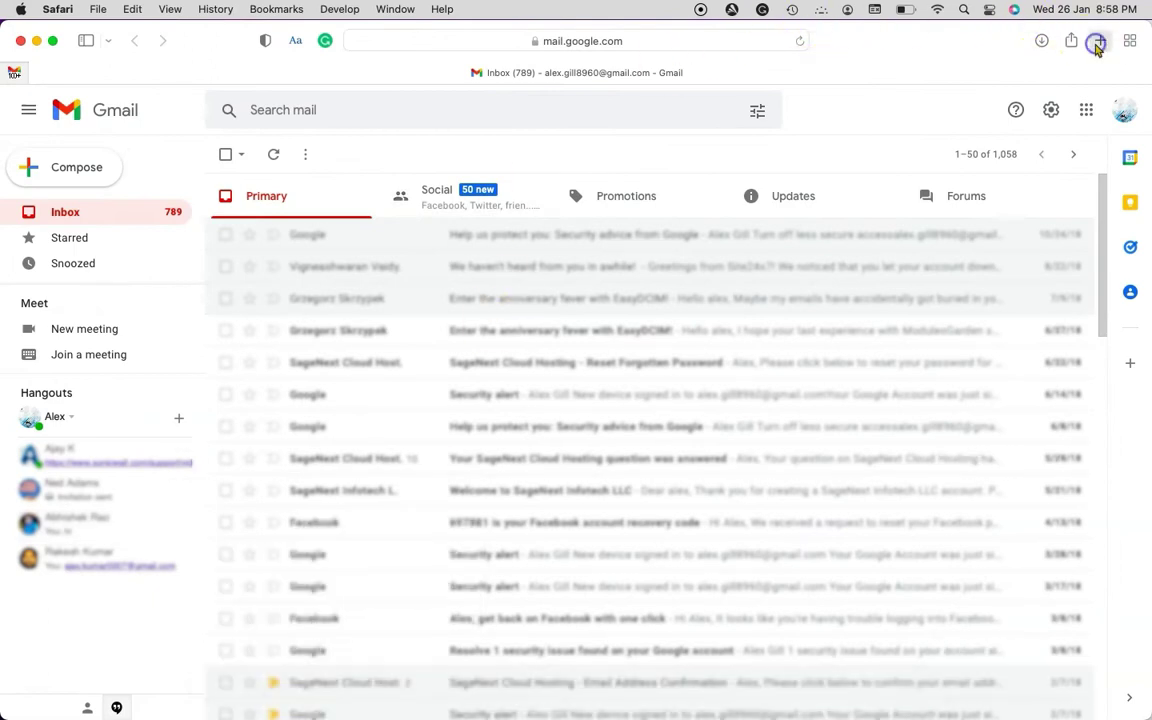
Load wetransfer.com in a new Safari tab
{"action": "left_click", "coordinate": [1097, 44]}
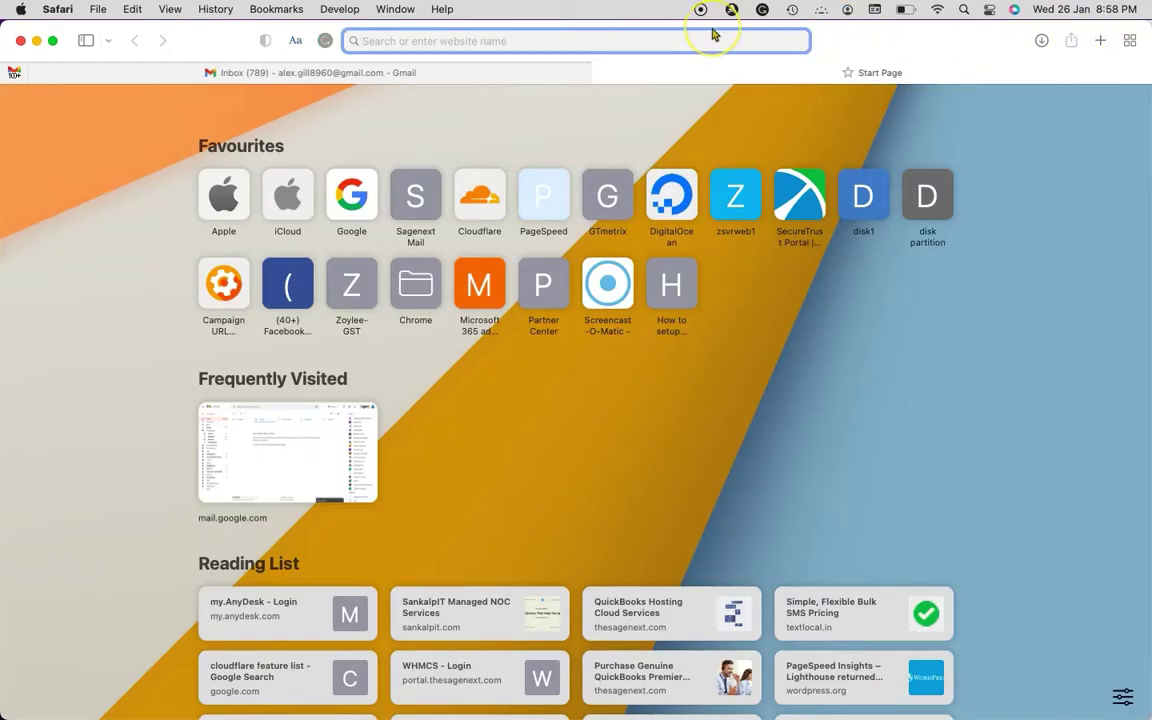
{"action": "type", "text": "wetr"}
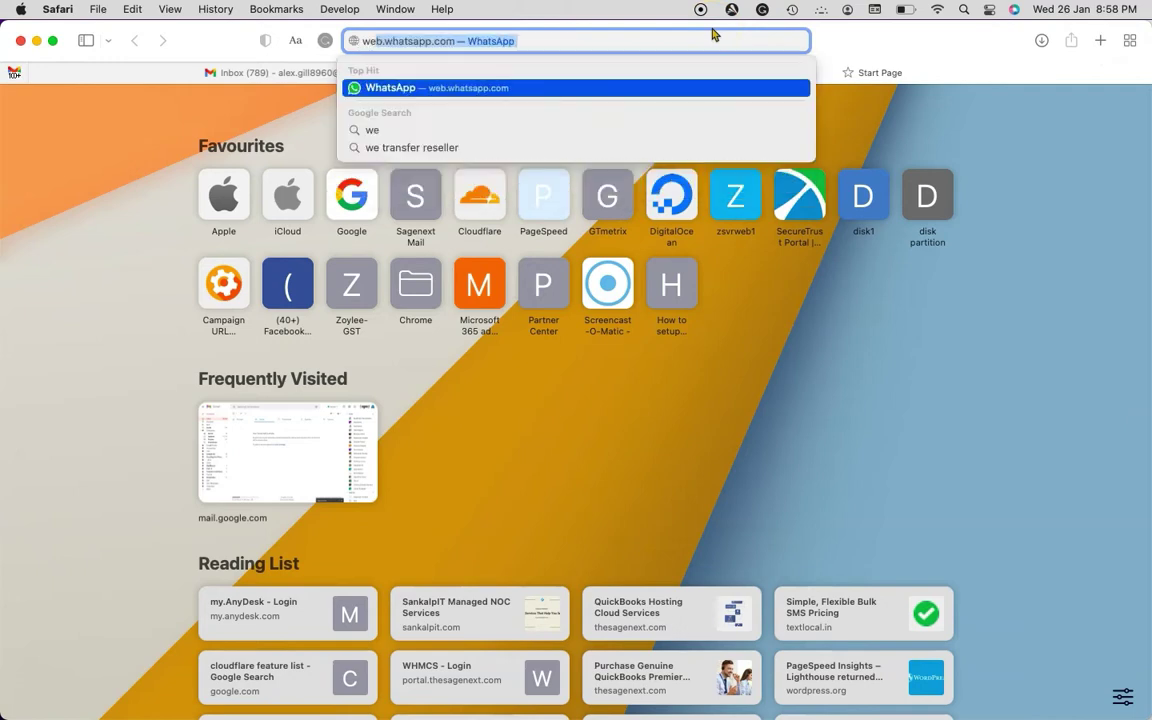
{"action": "type", "text": "ansfer.com"}
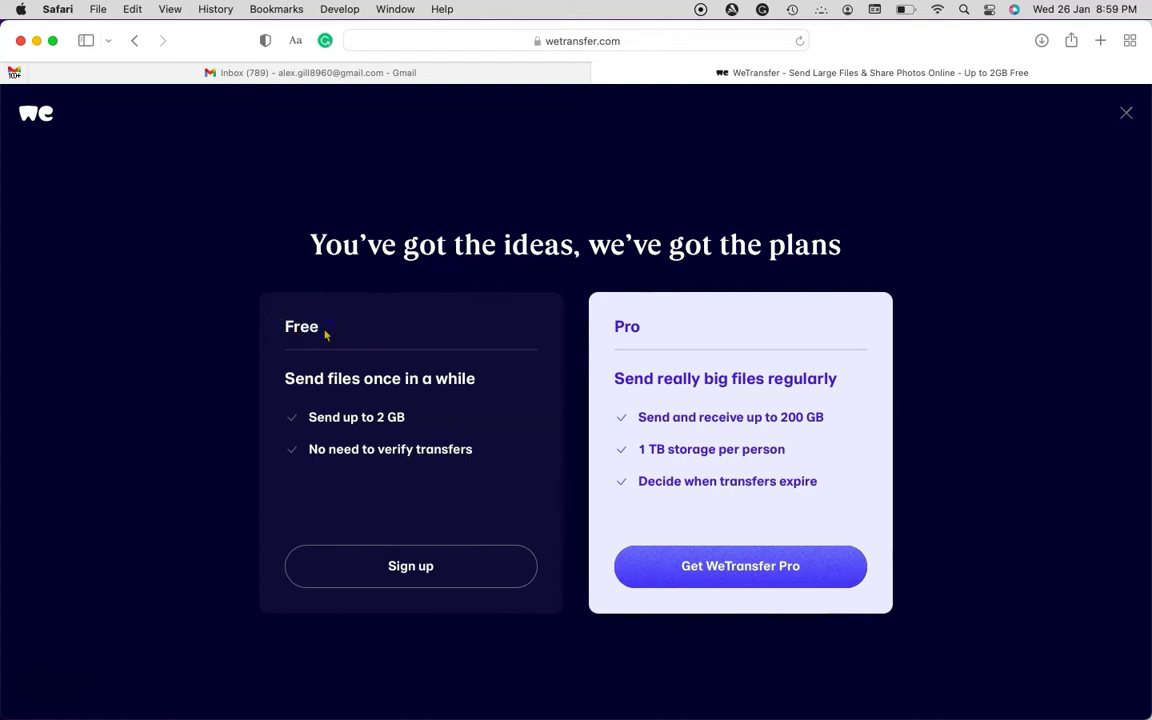
Choose Sign up under the Free plan to load the WeTransfer account creation form
{"action": "left_click", "coordinate": [628, 331]}
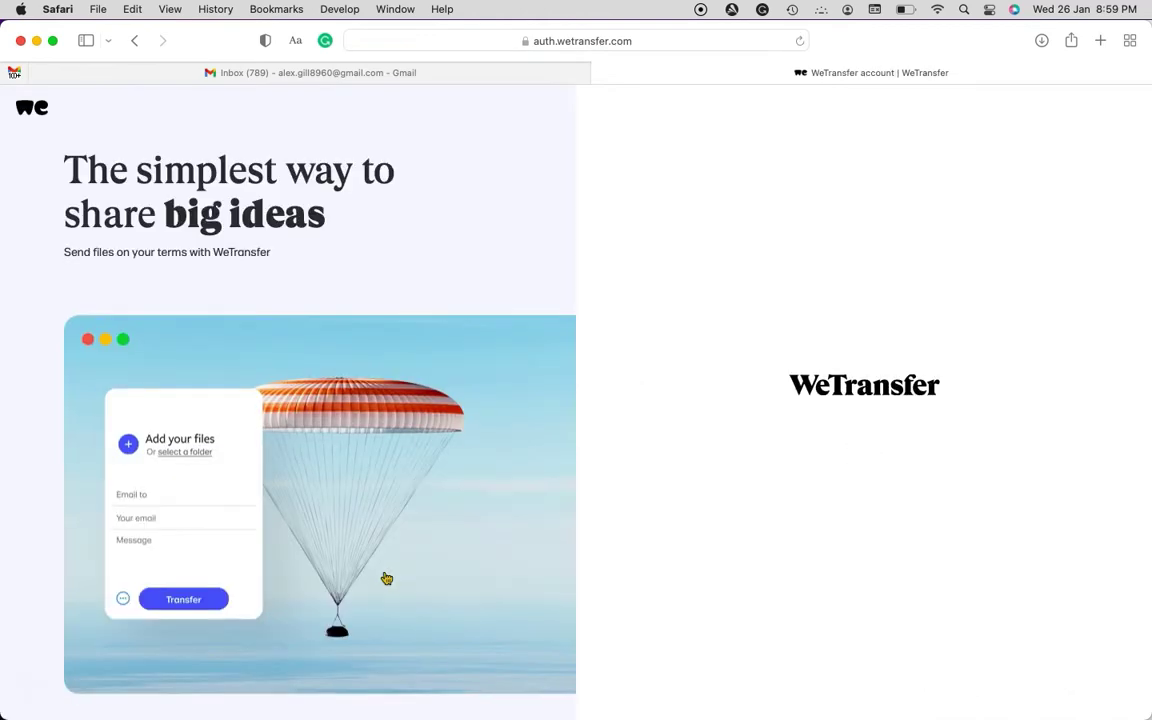
Fill in the email, name and password fields and create the account, declining password suggestions and saving
{"action": "left_click", "coordinate": [795, 402]}
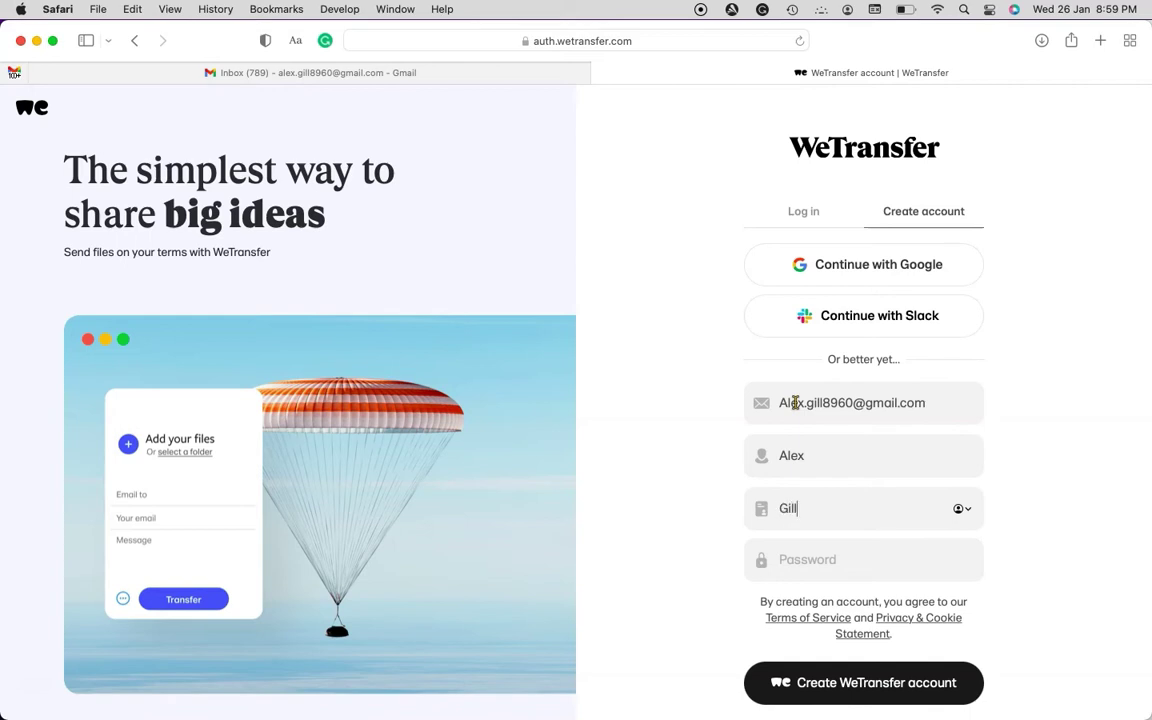
{"action": "key", "text": "Tab"}
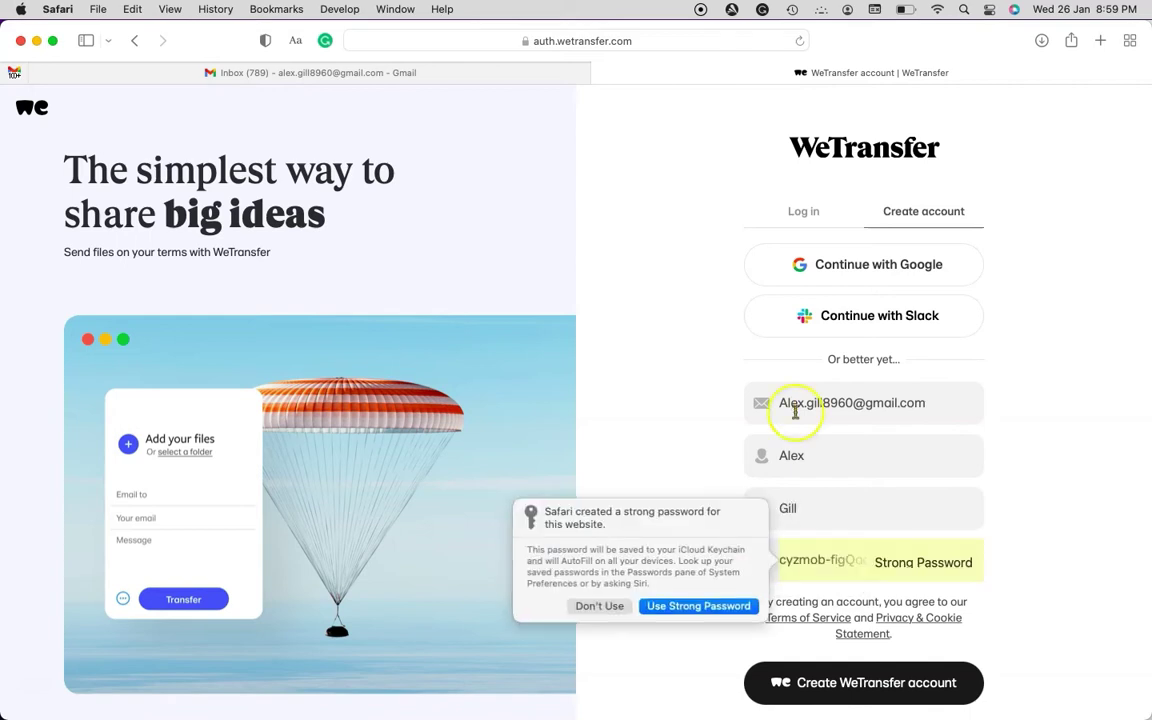
{"action": "left_click", "coordinate": [603, 607]}
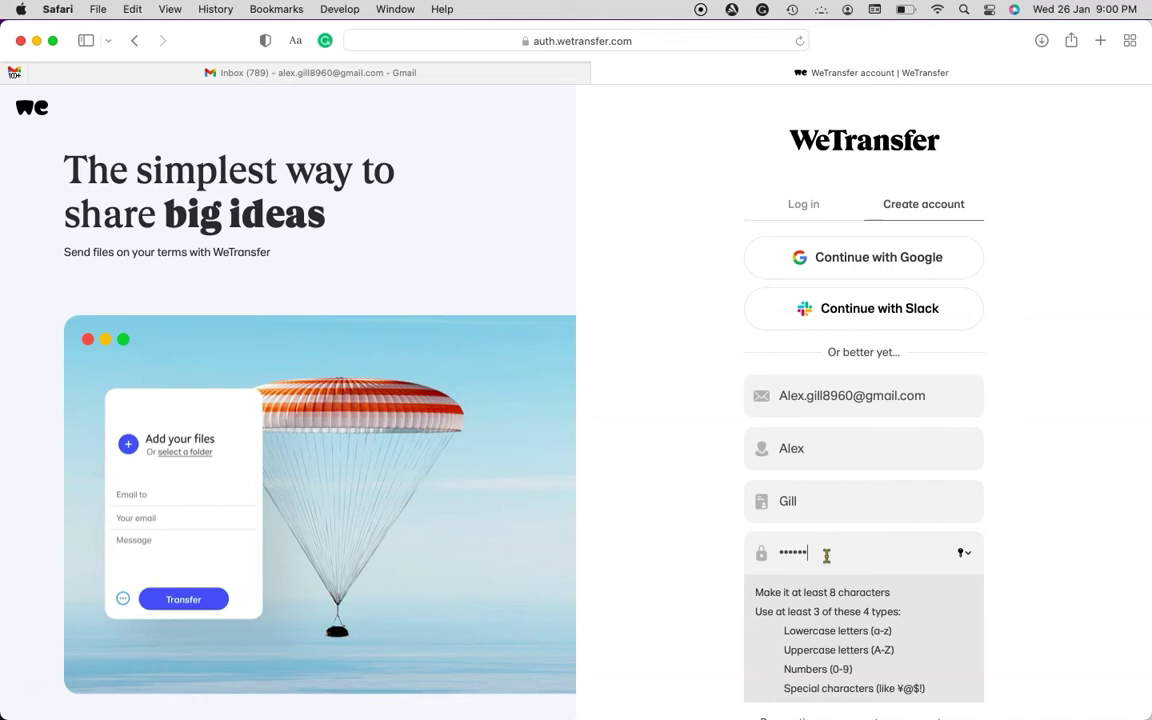
{"action": "type", "text": "••"}
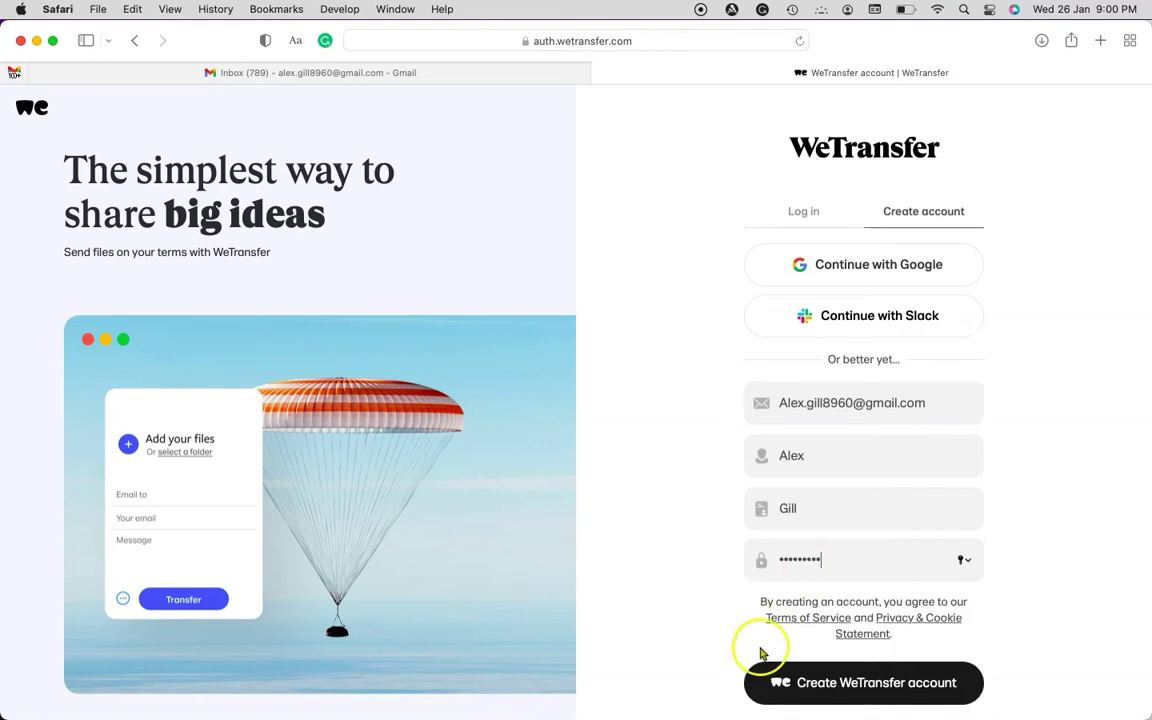
{"action": "left_click", "coordinate": [828, 688]}
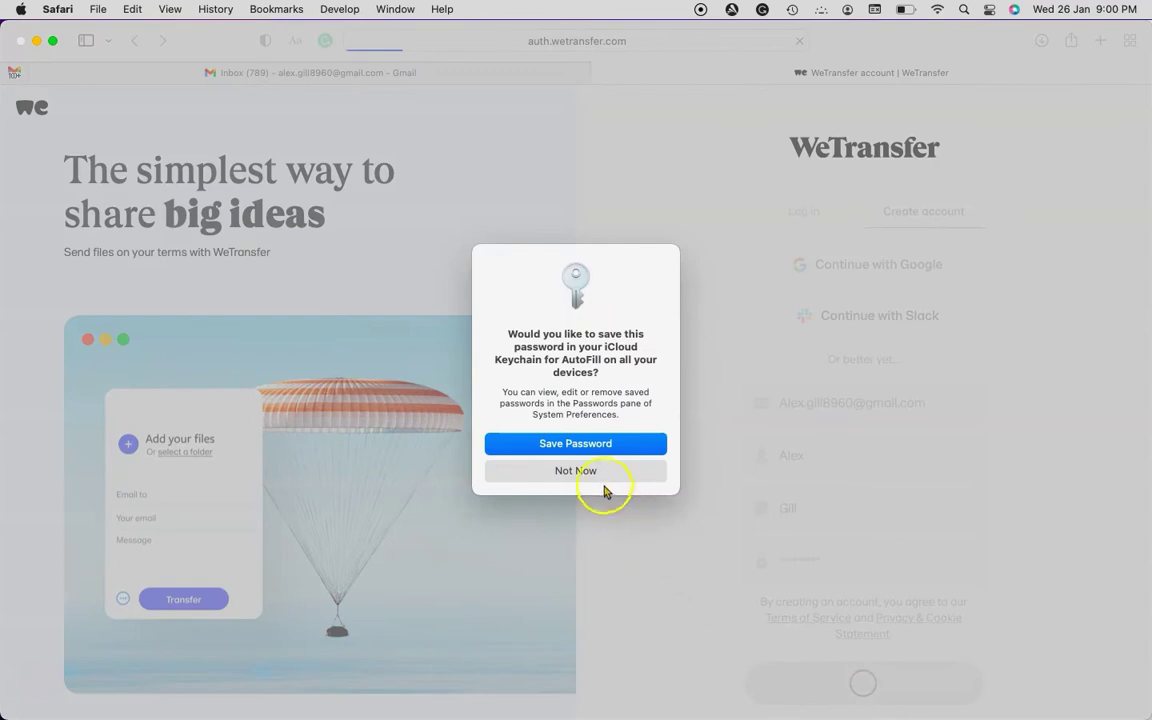
{"action": "left_click", "coordinate": [599, 476]}
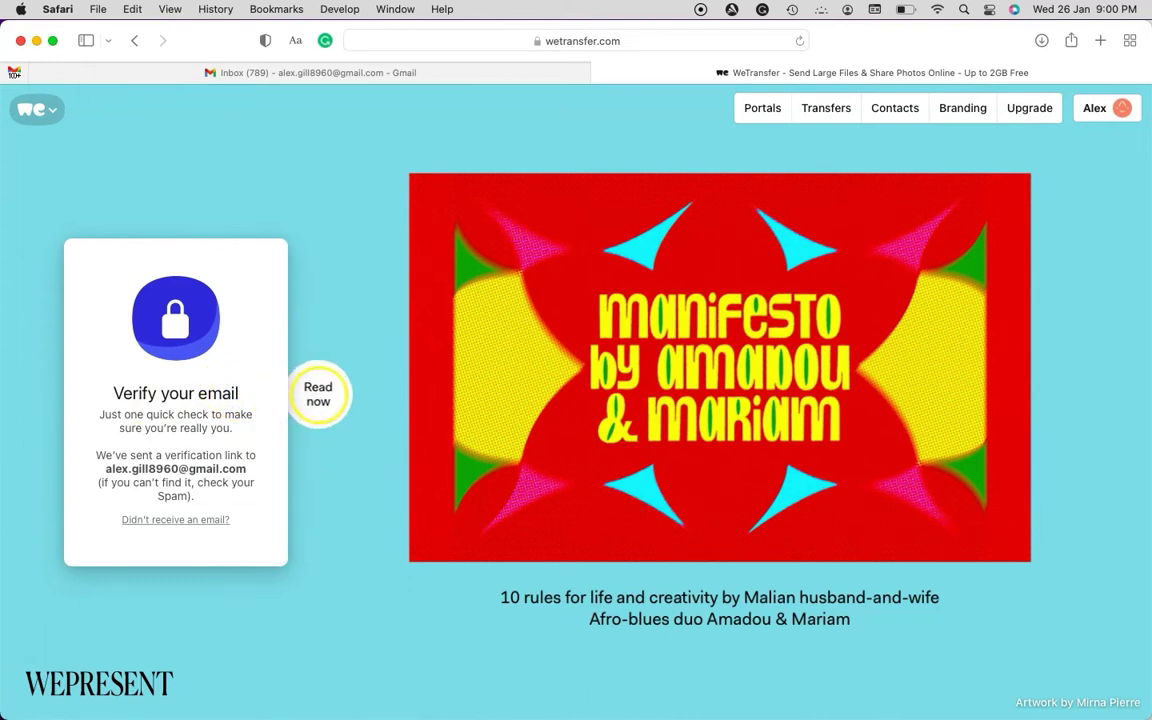
In Gmail's Updates category, open the 'Verify your email for WeTransfer' message and scroll to its link
{"action": "left_click", "coordinate": [385, 74]}
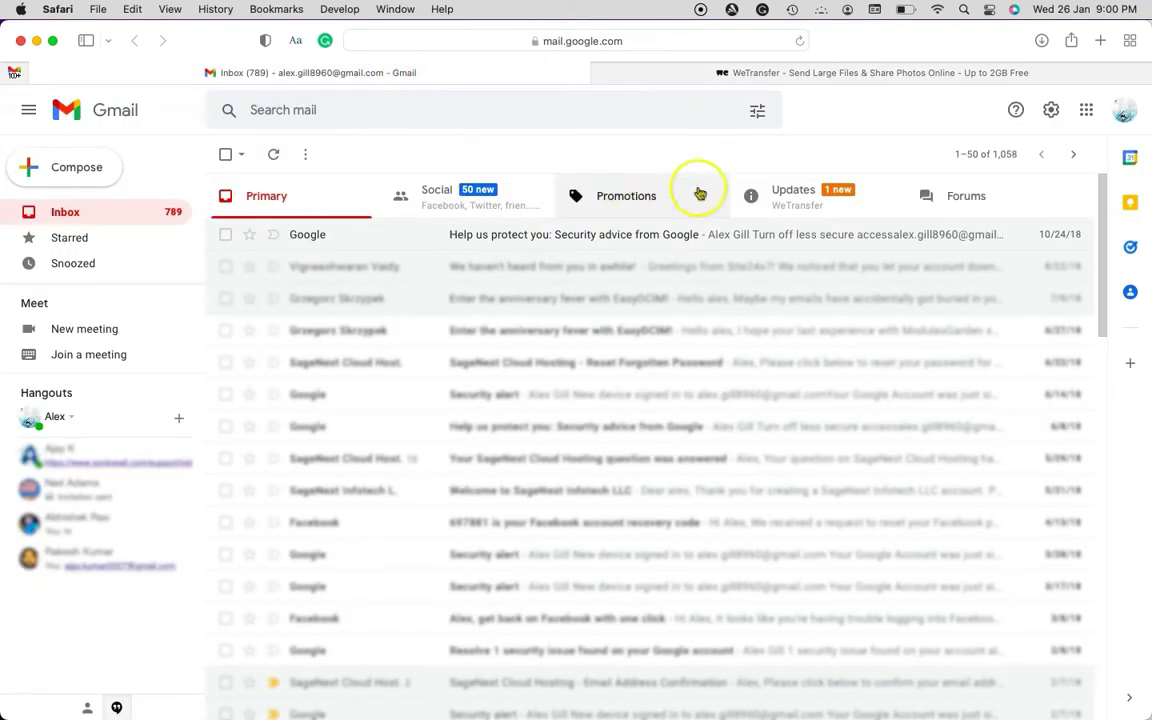
{"action": "left_click", "coordinate": [789, 206]}
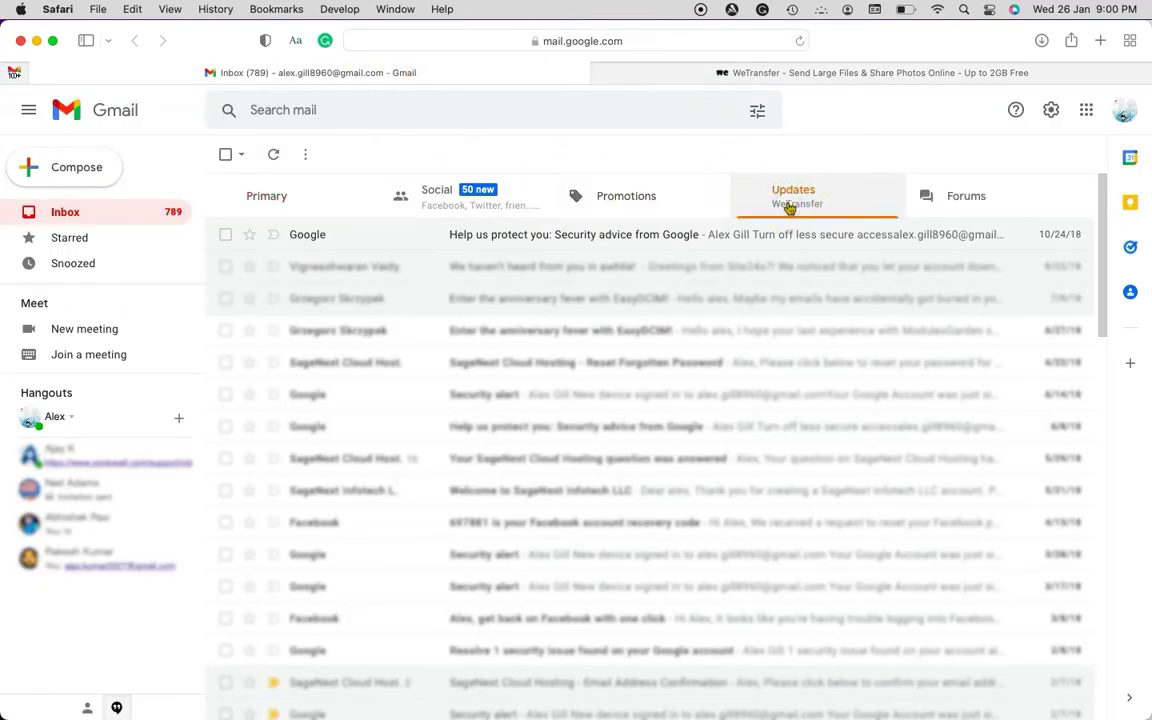
{"action": "left_click", "coordinate": [657, 240]}
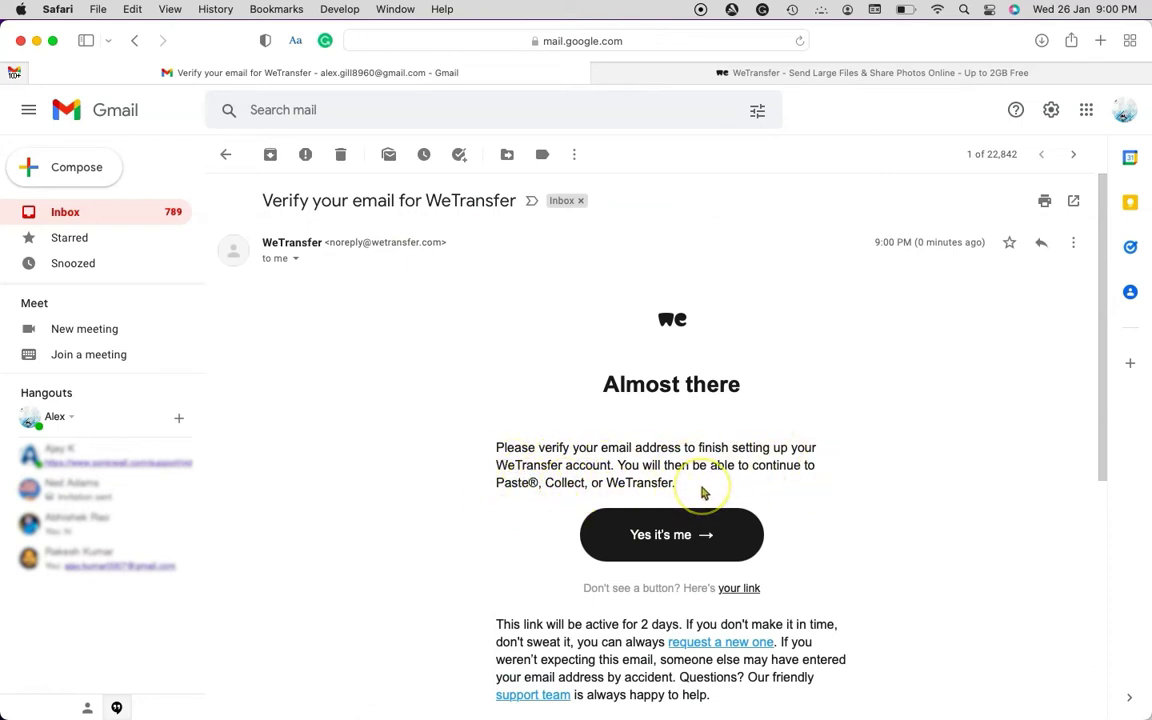
{"action": "scroll", "coordinate": [703, 492], "scroll_direction": "down", "scroll_amount": 3}
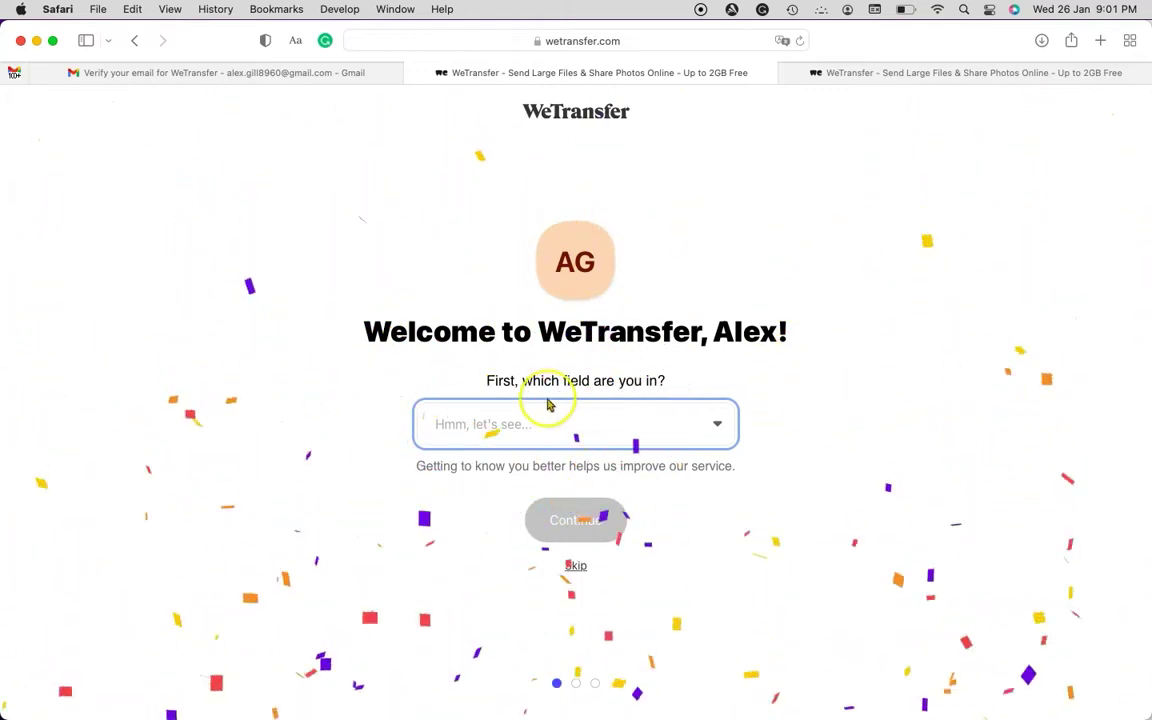
Select Education / Training as the field of work, continue, and decline the WeTransfer newsletter
{"action": "left_click", "coordinate": [719, 426]}
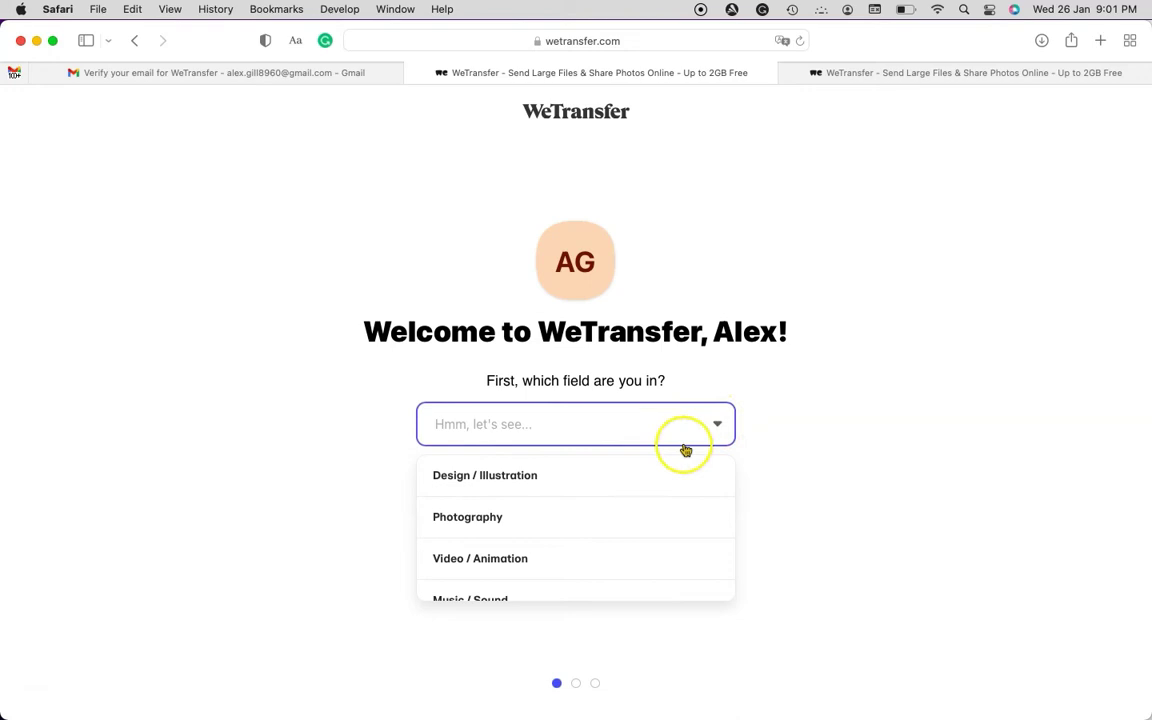
{"action": "scroll", "coordinate": [657, 475], "scroll_direction": "down", "scroll_amount": 3}
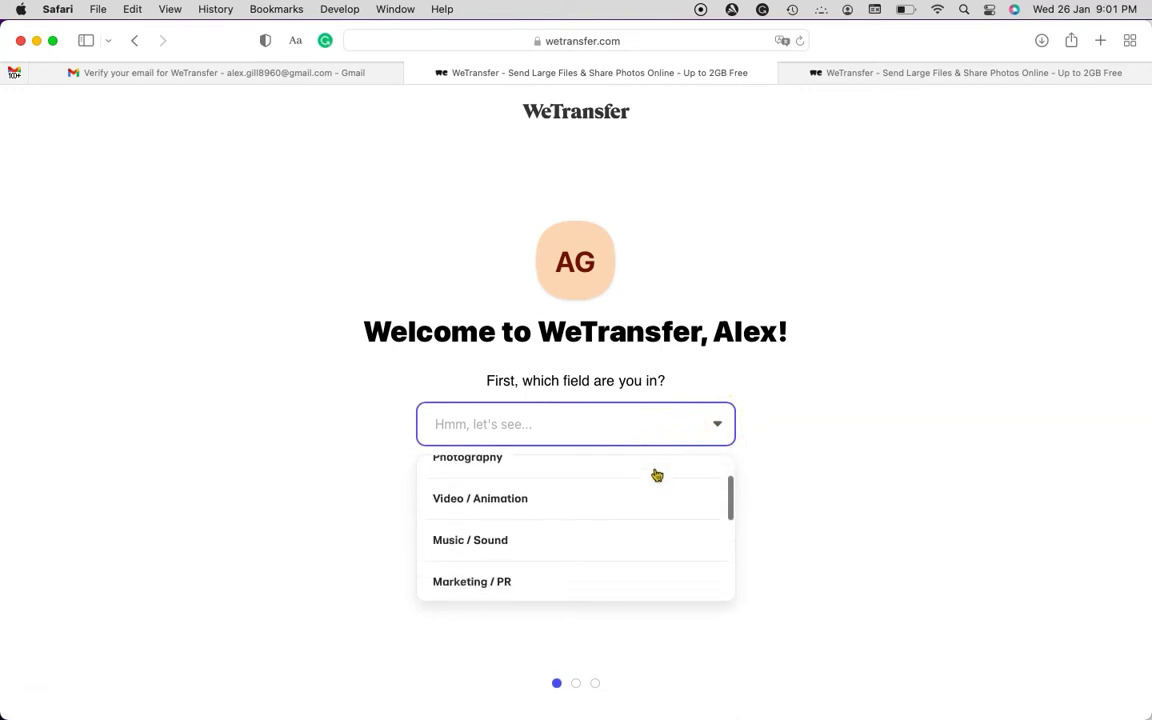
{"action": "scroll", "coordinate": [657, 475], "scroll_direction": "down", "scroll_amount": 1}
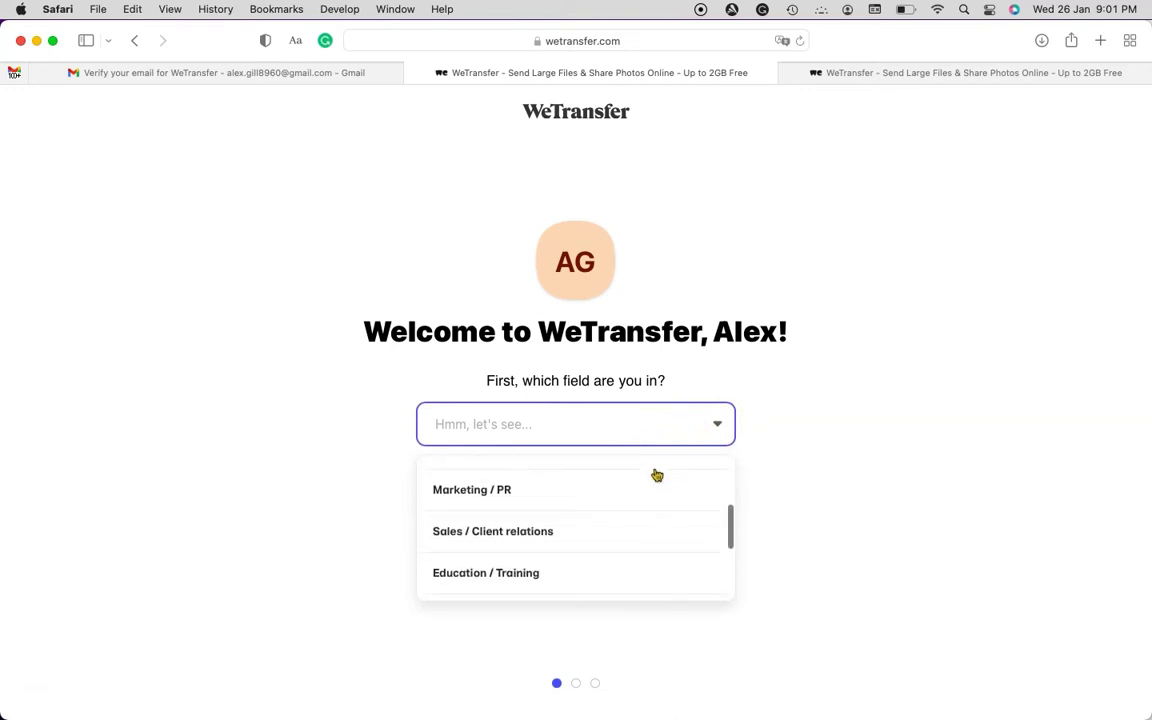
{"action": "scroll", "coordinate": [657, 475], "scroll_direction": "down", "scroll_amount": 3}
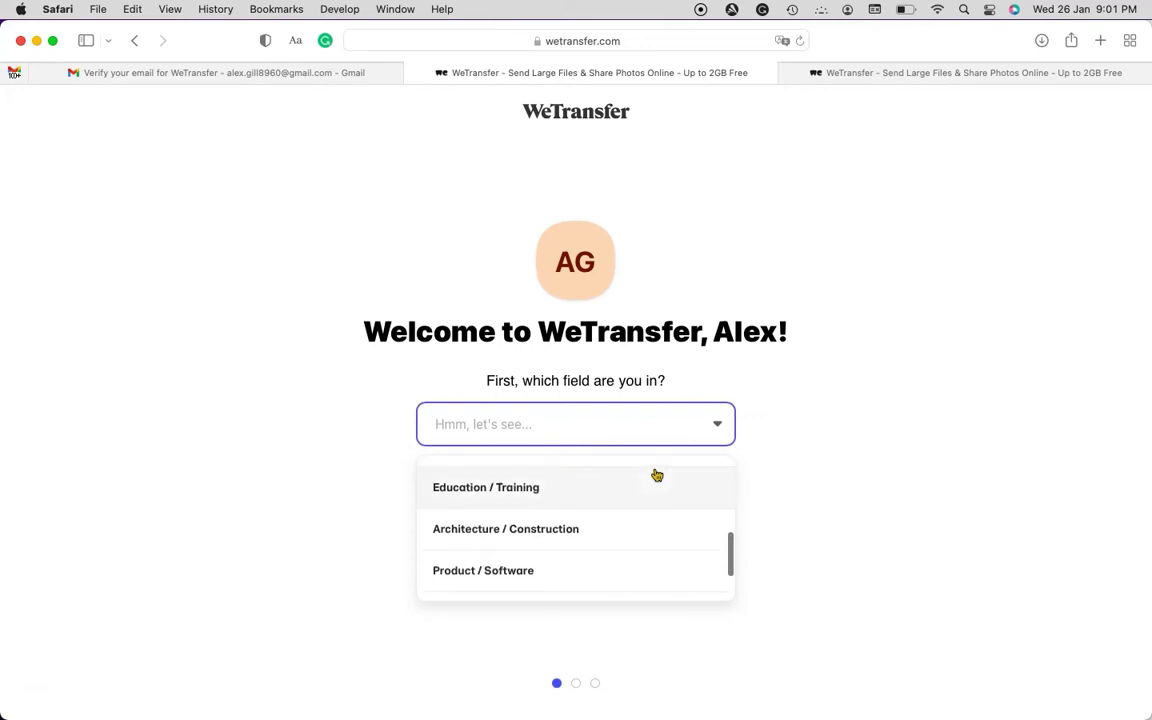
{"action": "left_click", "coordinate": [606, 490]}
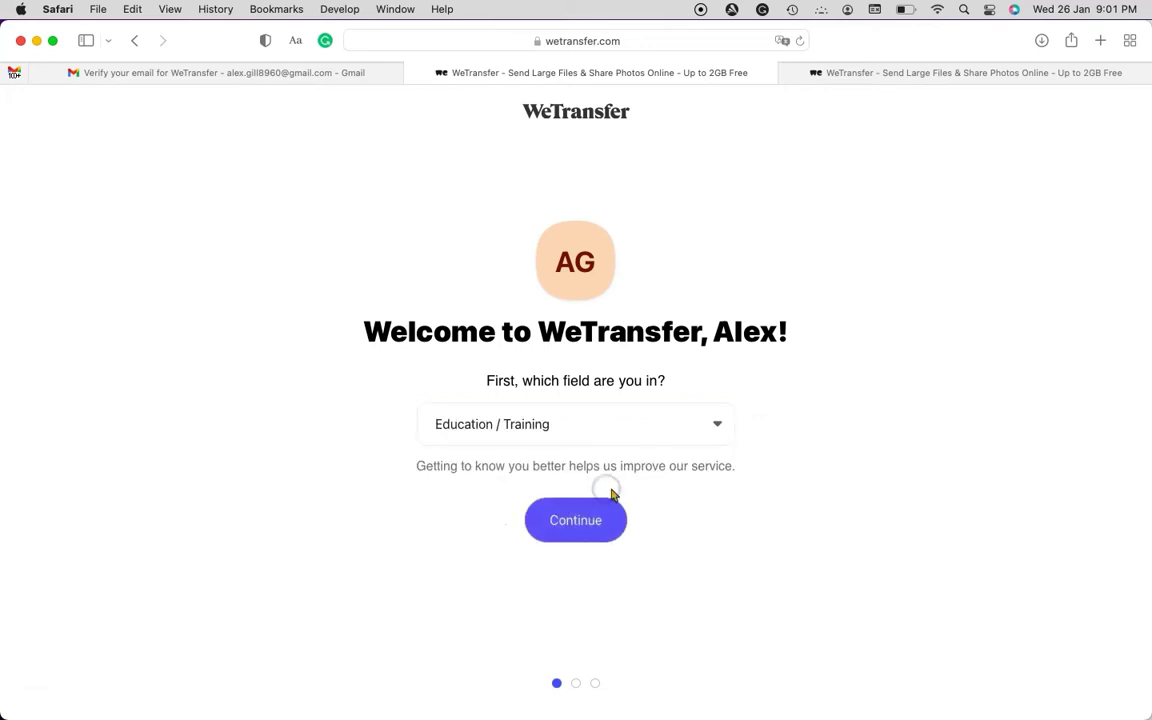
{"action": "left_click", "coordinate": [617, 522]}
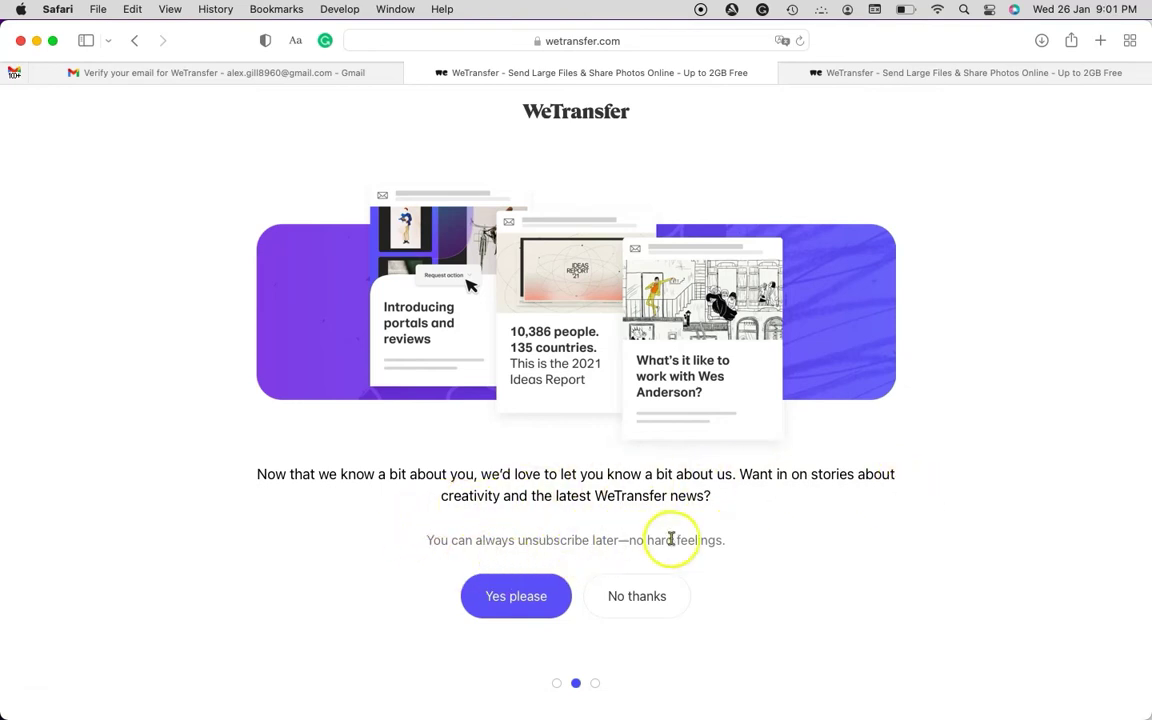
{"action": "left_click", "coordinate": [623, 595]}
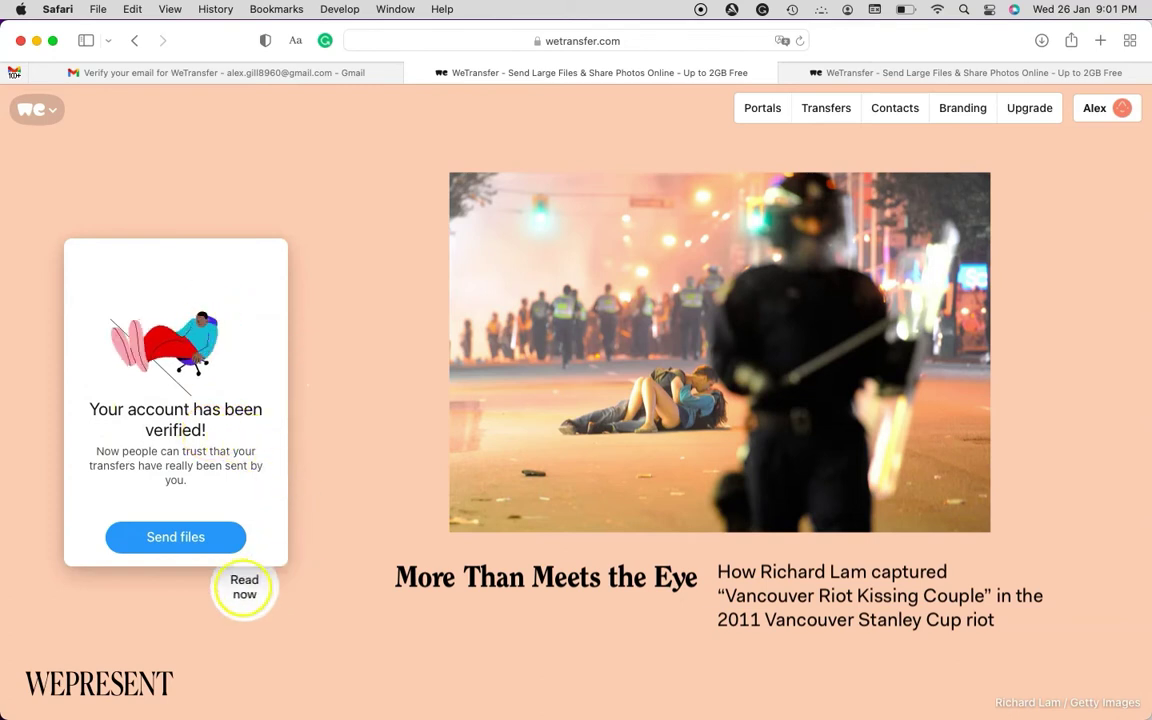
Start a new transfer and add the latest Desktop screenshot and anydesk.dmg as files
{"action": "left_click", "coordinate": [191, 538]}
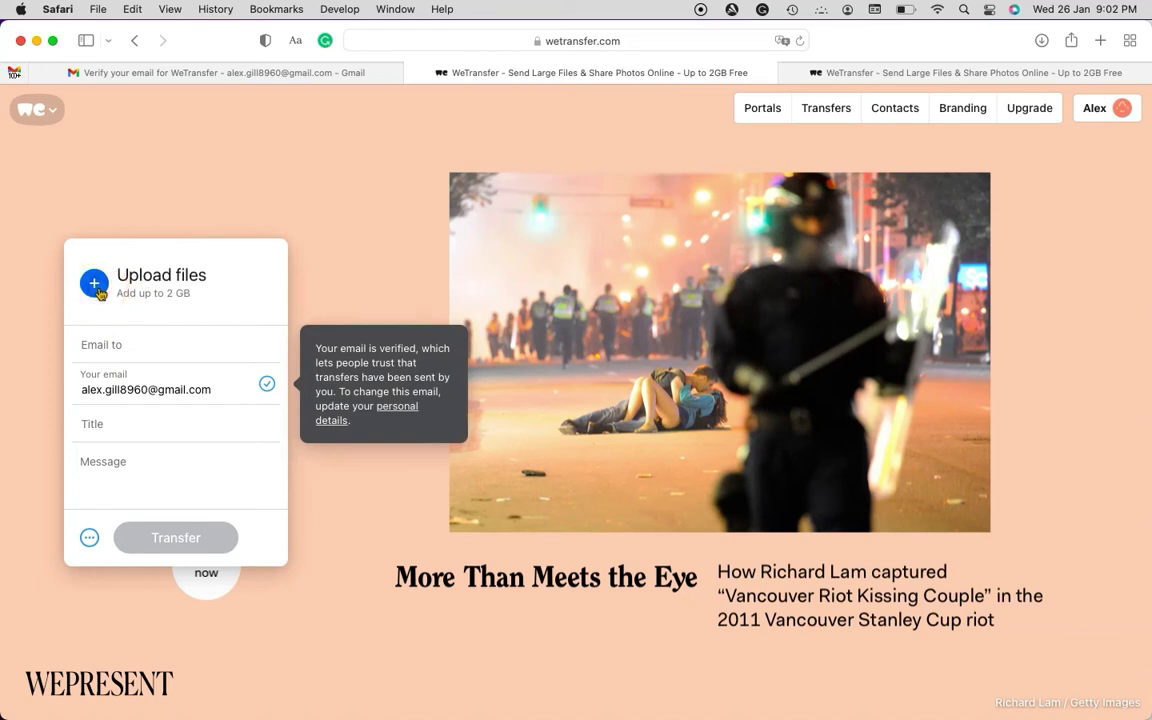
{"action": "left_click", "coordinate": [95, 284]}
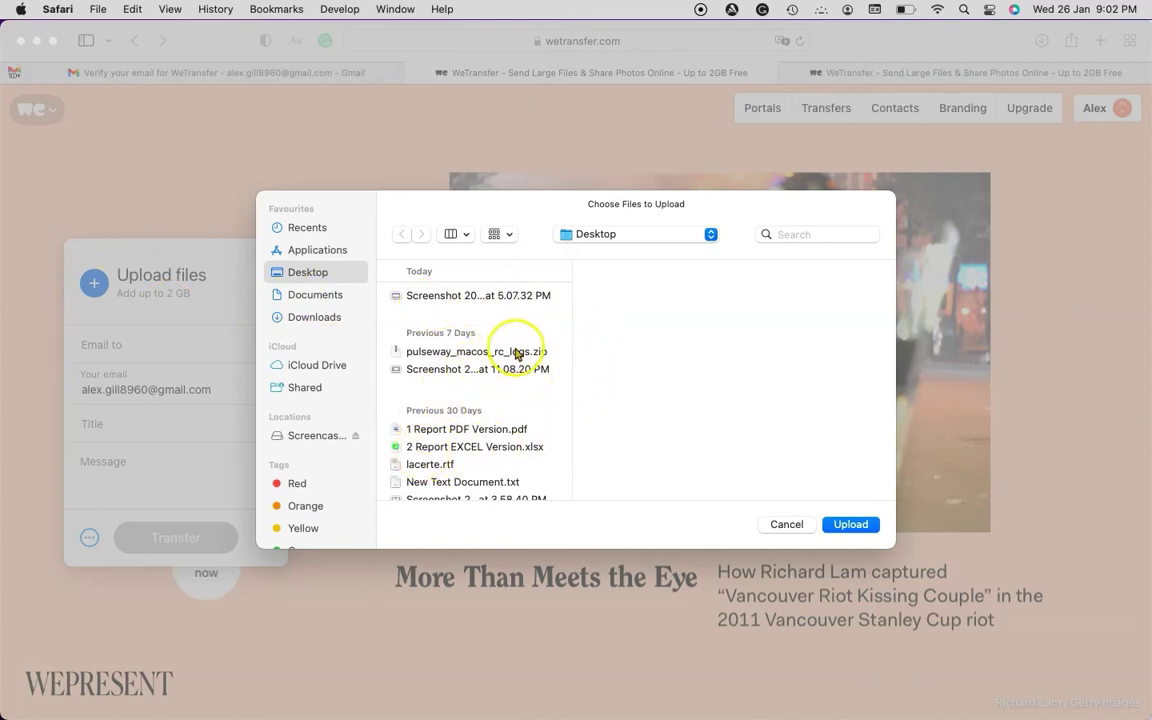
{"action": "left_click", "coordinate": [477, 300]}
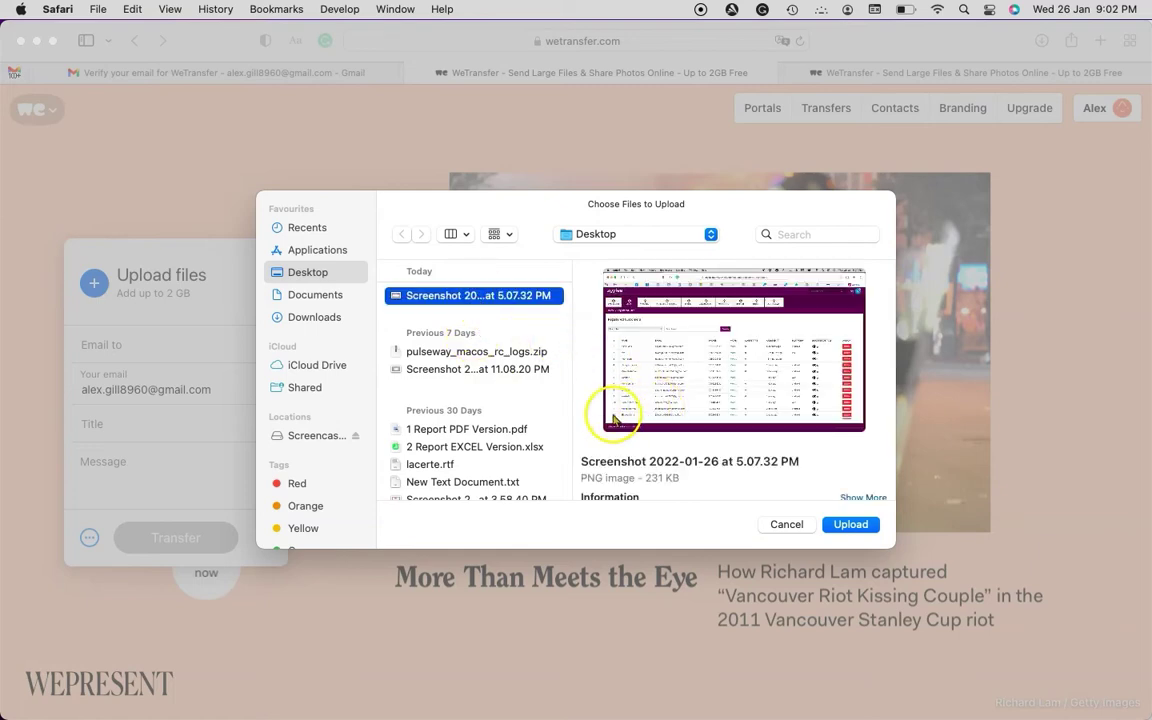
{"action": "left_click", "coordinate": [850, 524]}
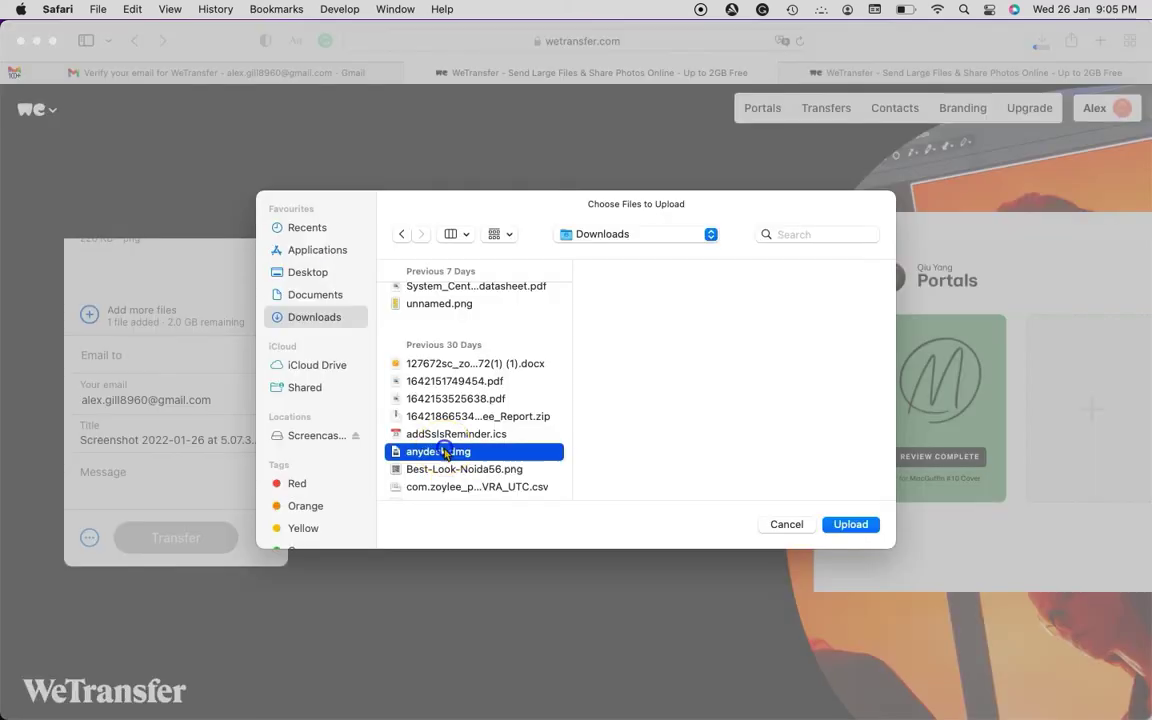
{"action": "left_click", "coordinate": [838, 528]}
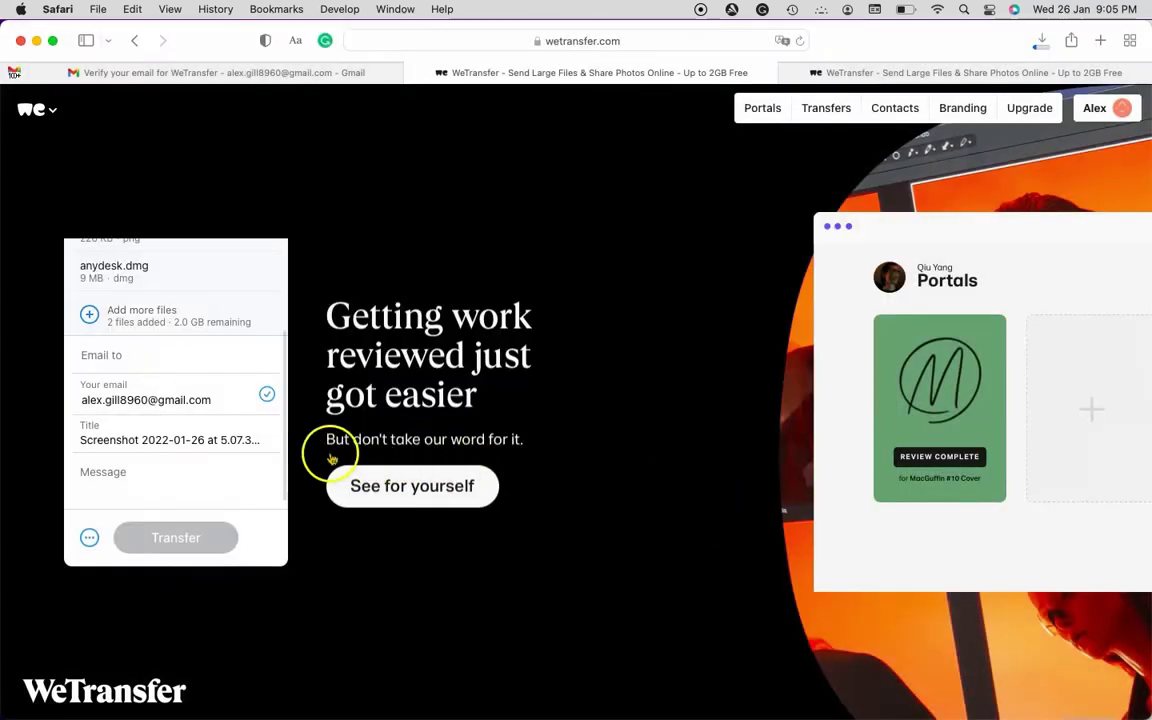
Enter the recipient's e-mail address in the Email to field, fixing a typo
{"action": "scroll", "coordinate": [233, 447], "scroll_direction": "up", "scroll_amount": 2}
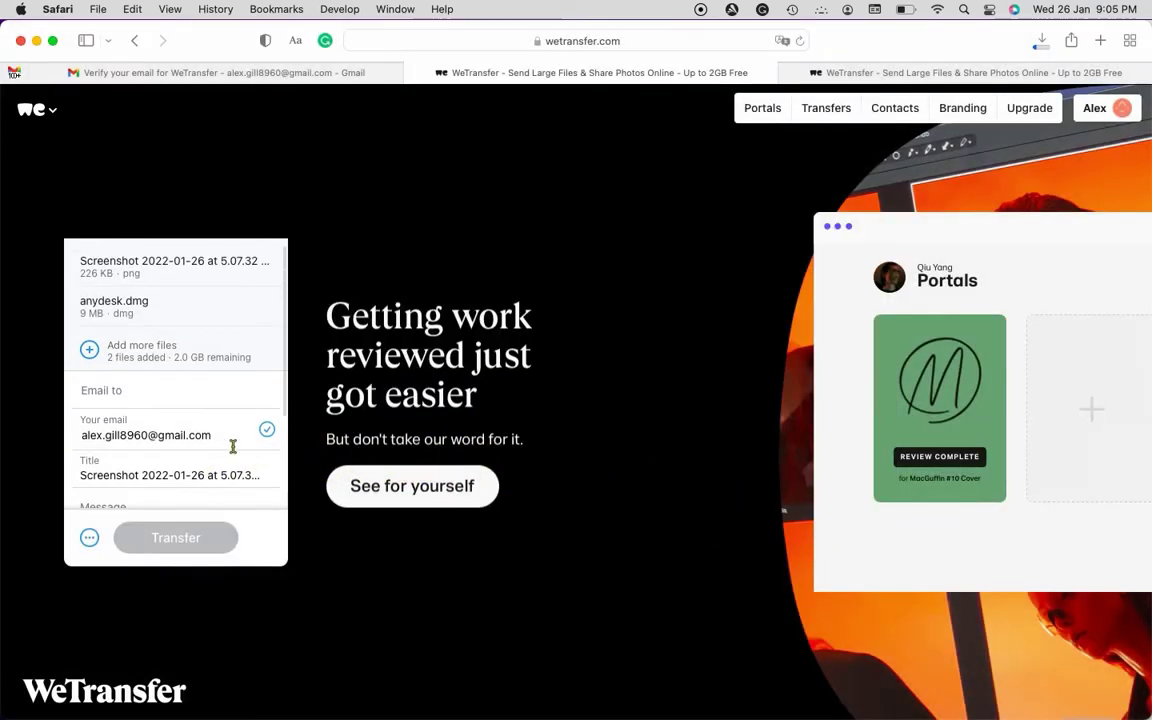
{"action": "scroll", "coordinate": [233, 447], "scroll_direction": "down", "scroll_amount": 2}
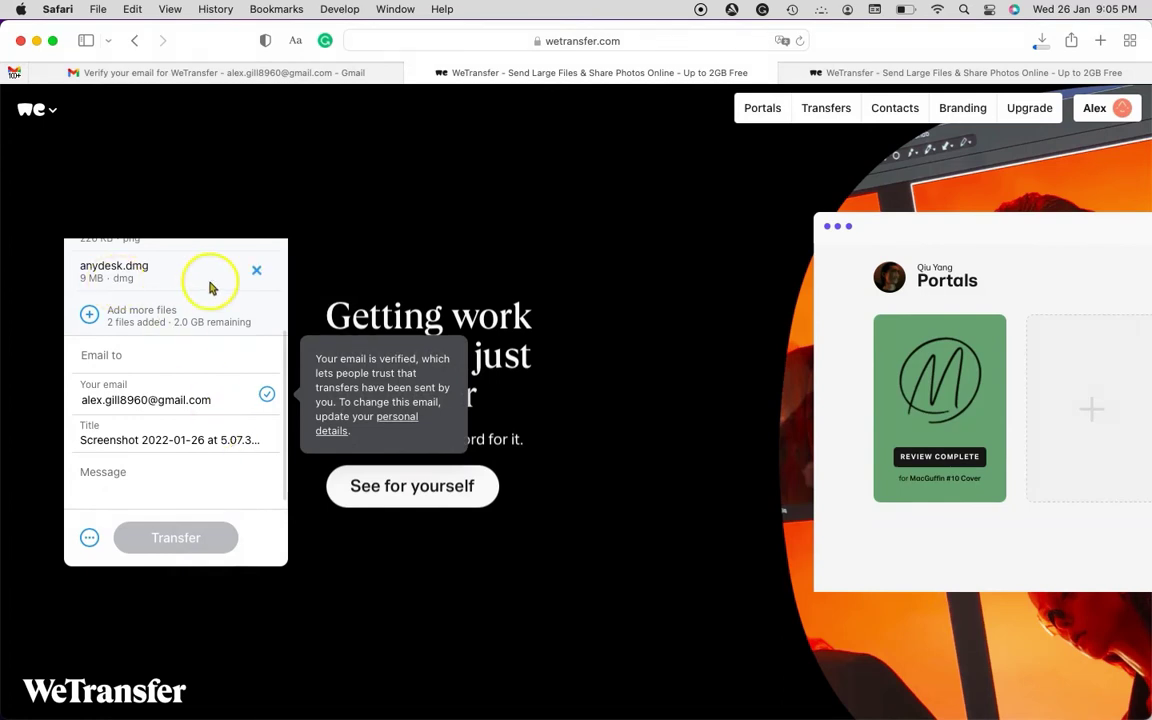
{"action": "left_click", "coordinate": [114, 357]}
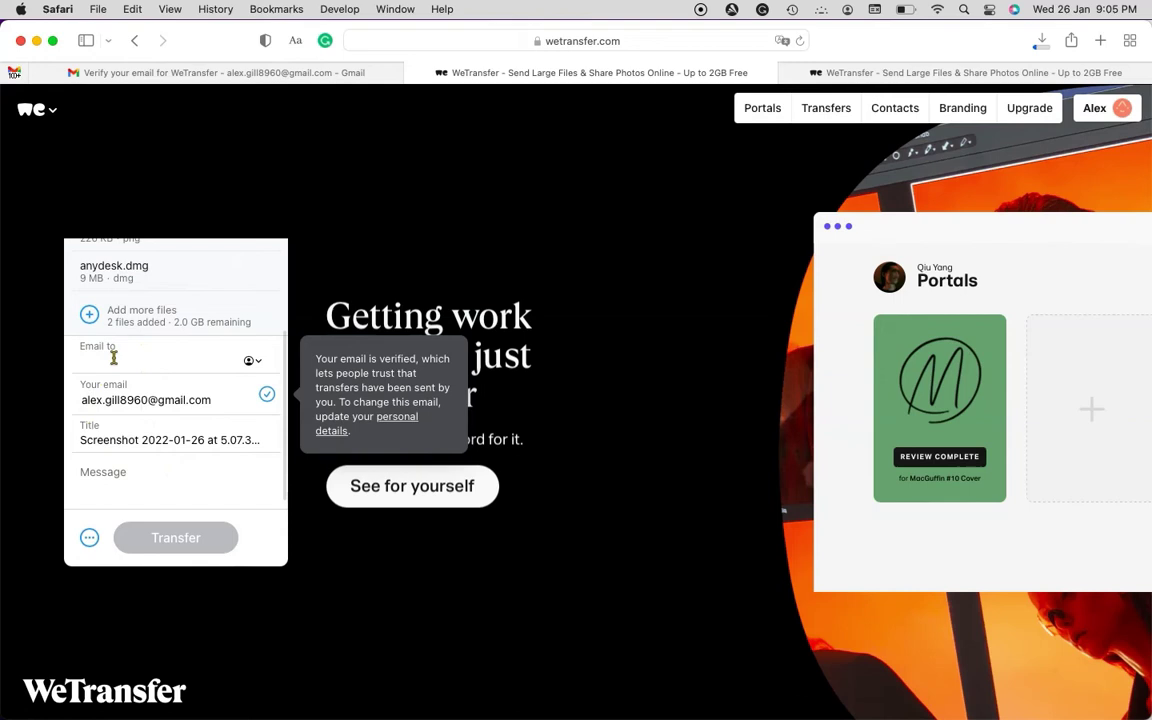
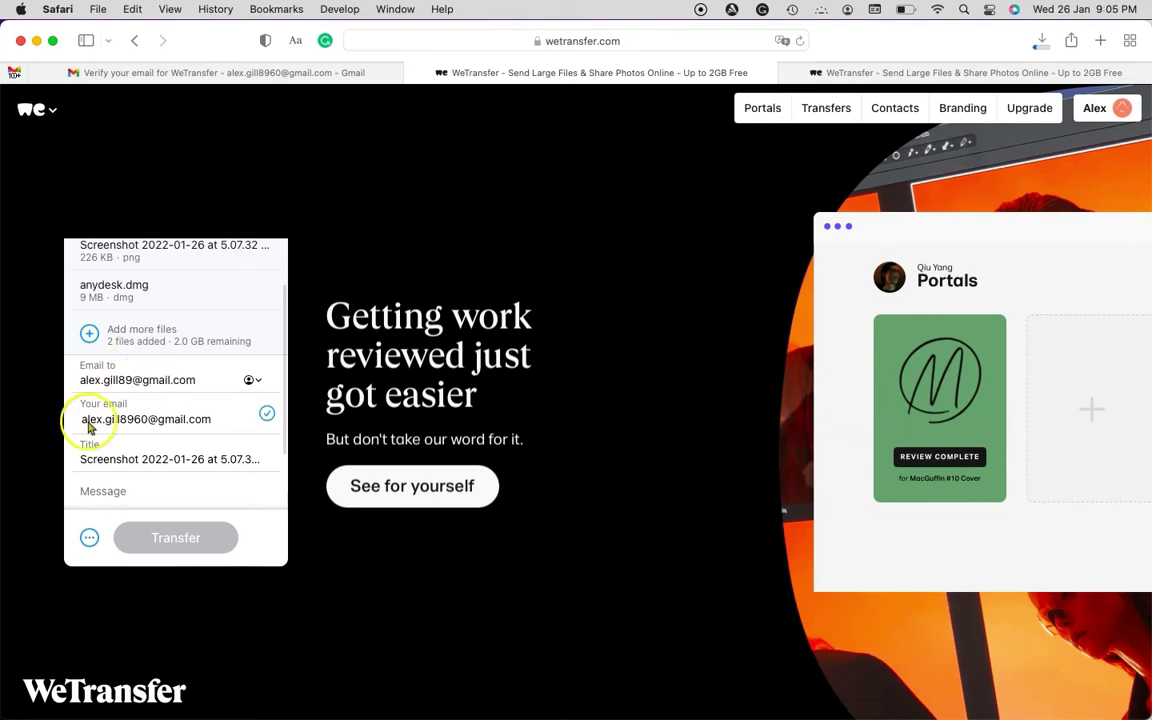
Begin the transfer message with 'This is a test file fo'
{"action": "left_click", "coordinate": [88, 427]}
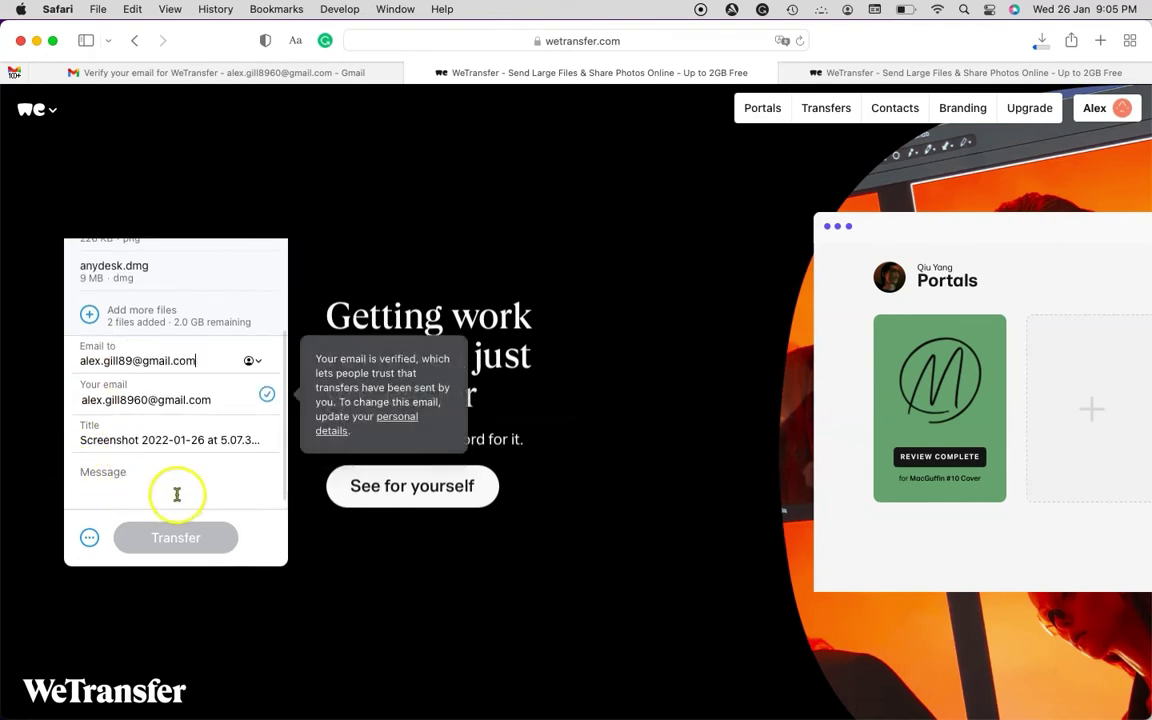
{"action": "left_click", "coordinate": [180, 490]}
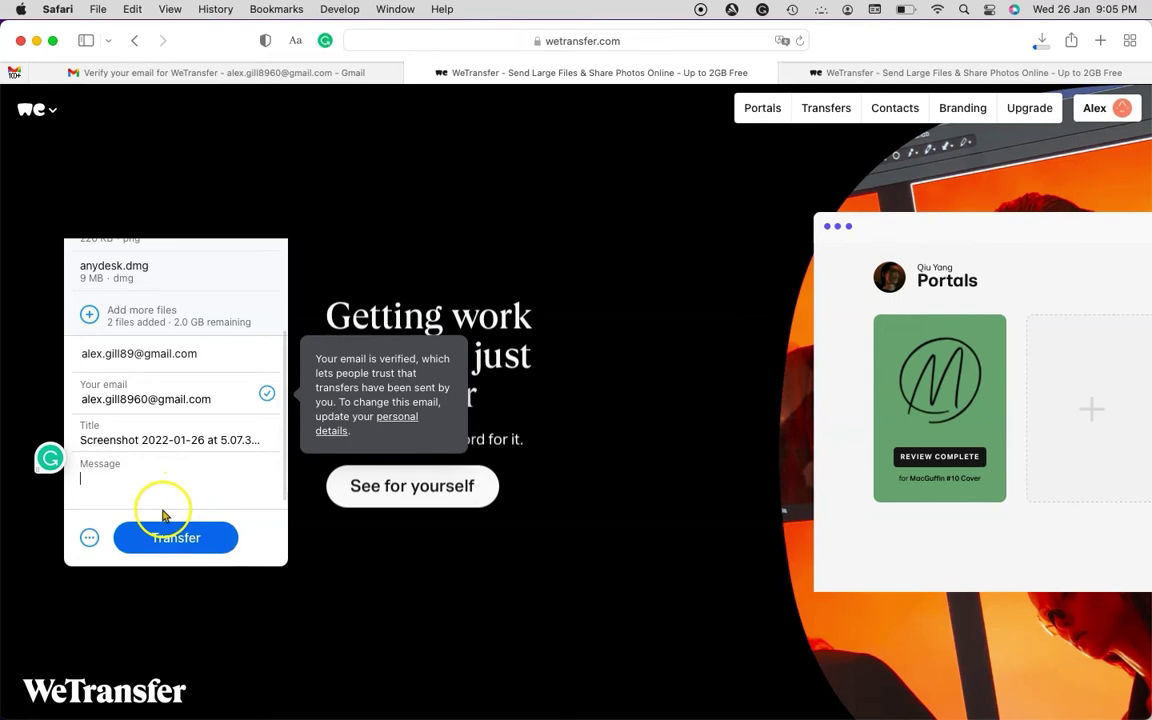
{"action": "type", "text": "This"}
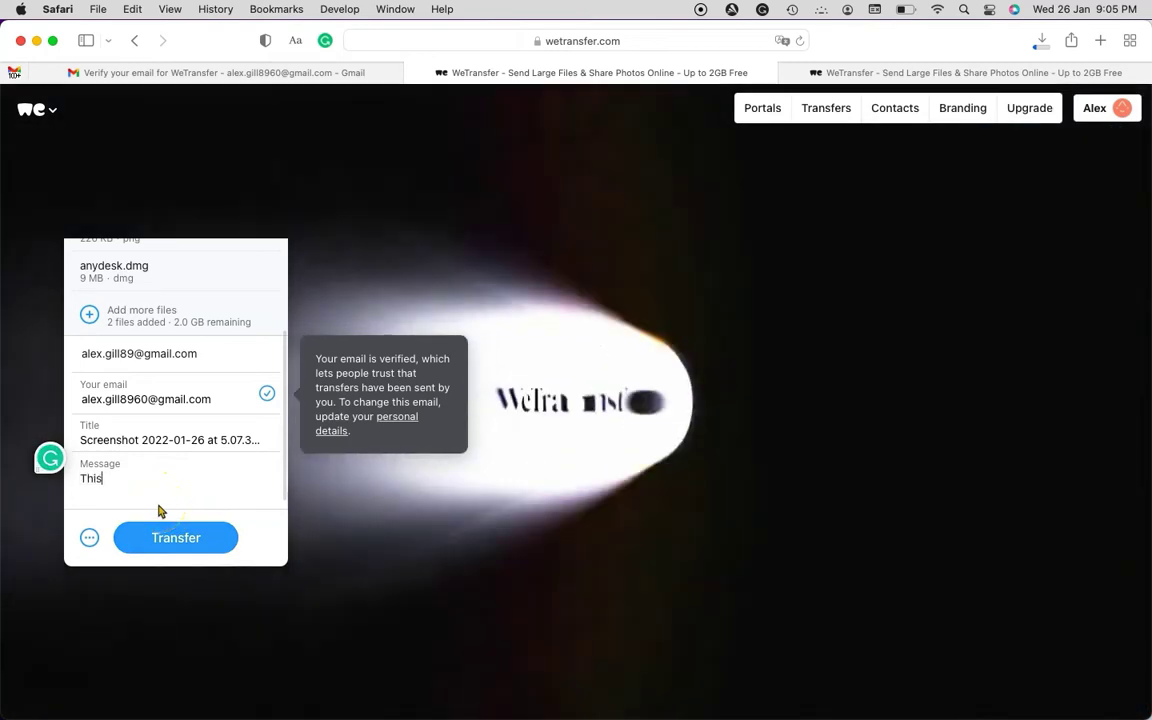
{"action": "type", "text": " is a te"}
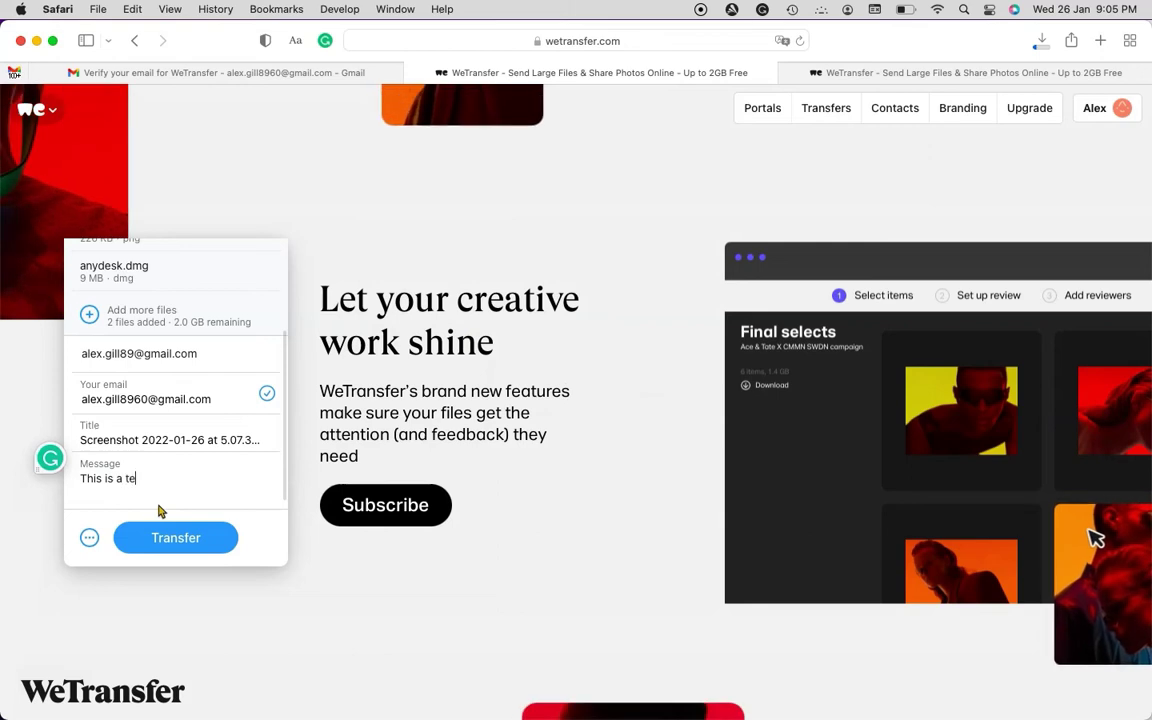
{"action": "type", "text": "st file for we"}
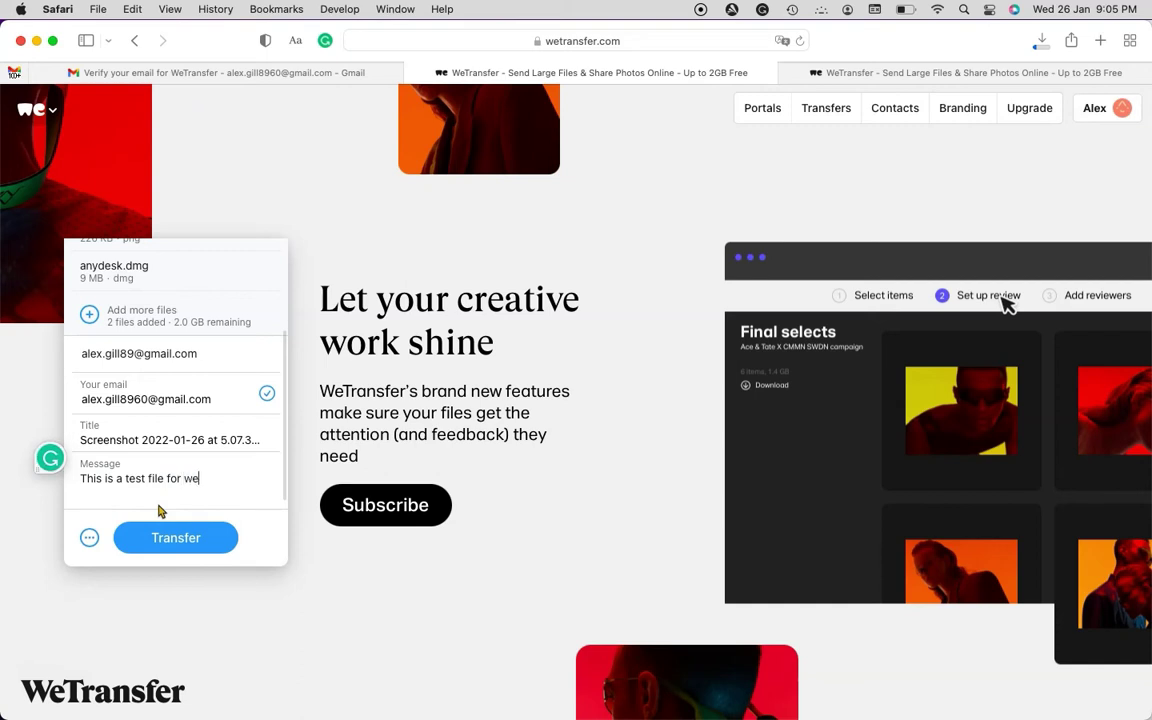
Finish the message as 'This is a test file for wetransfer' and send the transfer
{"action": "type", "text": "transfer"}
{"action": "left_click", "coordinate": [141, 536]}
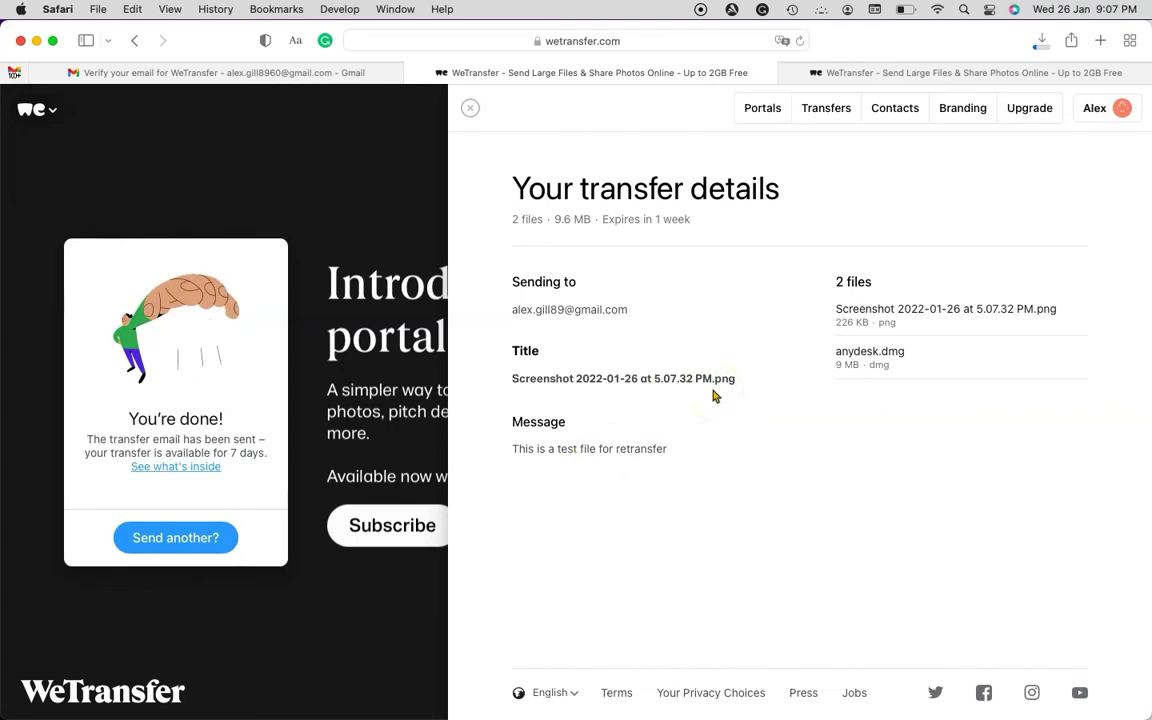
Open WeTransfer's 'sent successfully' email in Gmail and use its Download link
{"action": "left_click", "coordinate": [285, 73]}
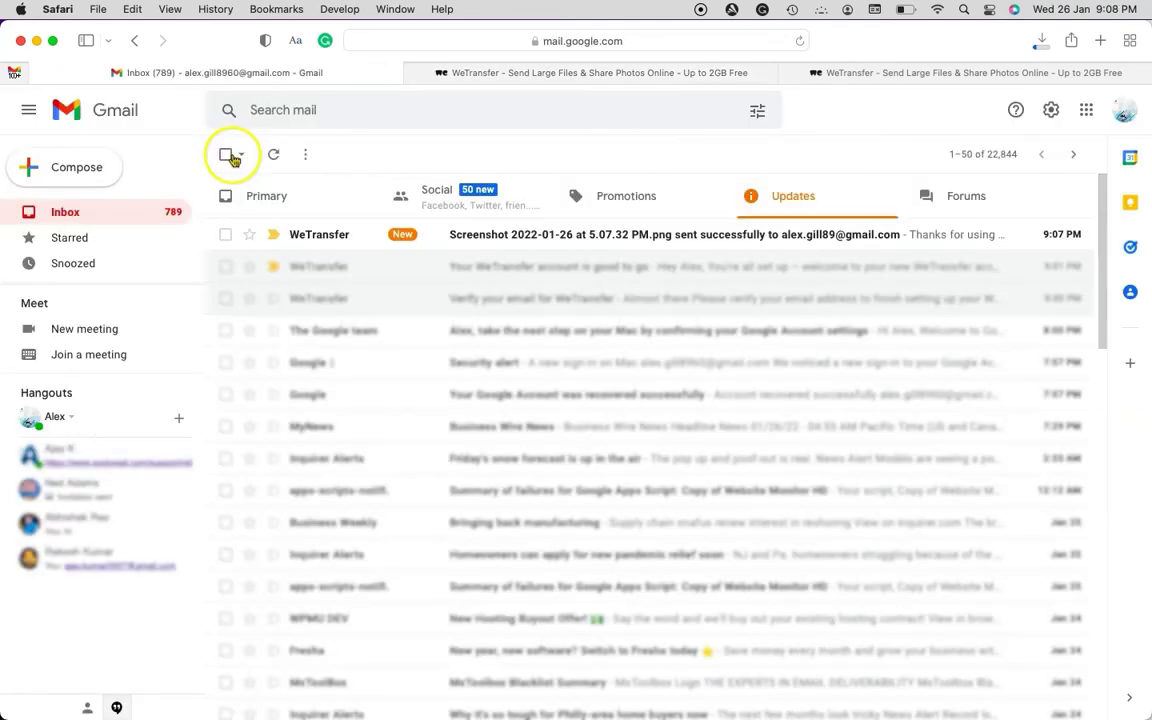
{"action": "left_click", "coordinate": [595, 236]}
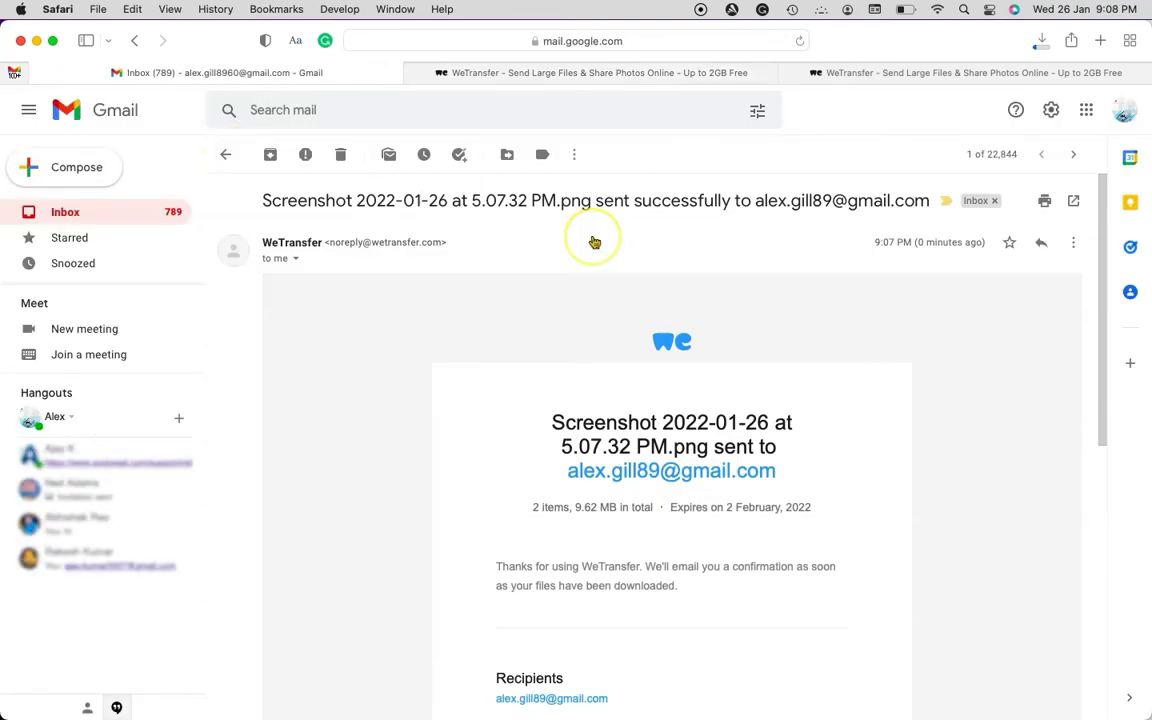
{"action": "scroll", "coordinate": [592, 368], "scroll_direction": "down", "scroll_amount": 5}
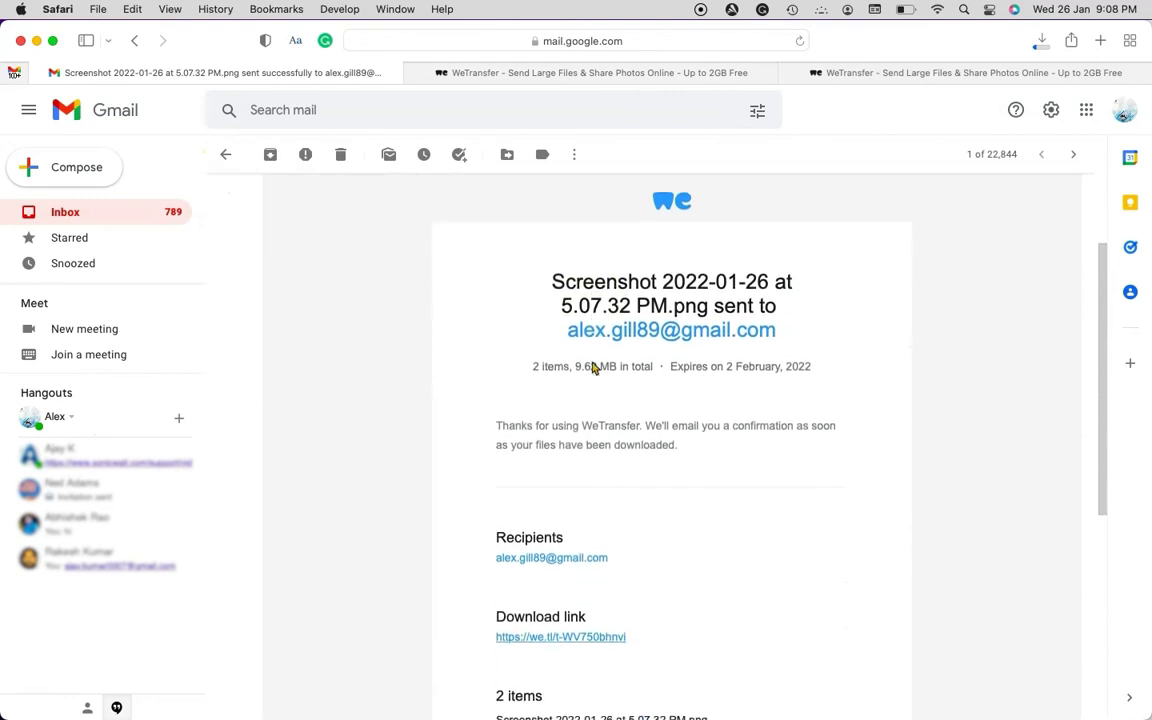
{"action": "scroll", "coordinate": [592, 368], "scroll_direction": "down", "scroll_amount": 5}
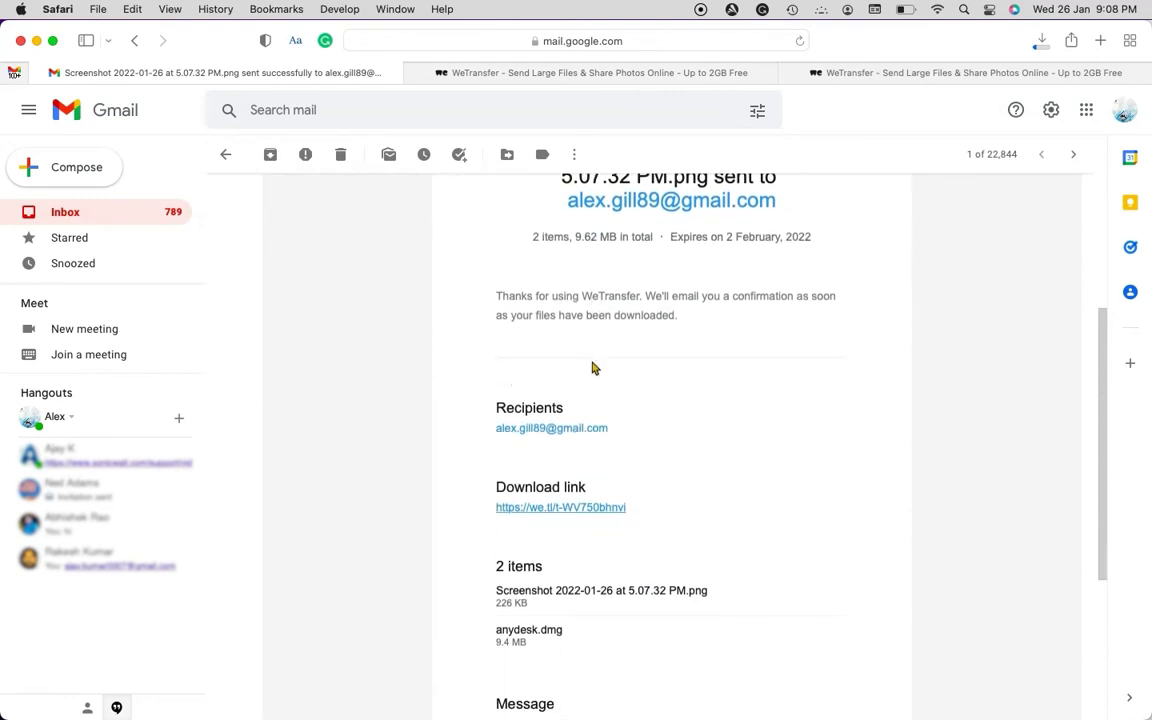
{"action": "left_click", "coordinate": [559, 410]}
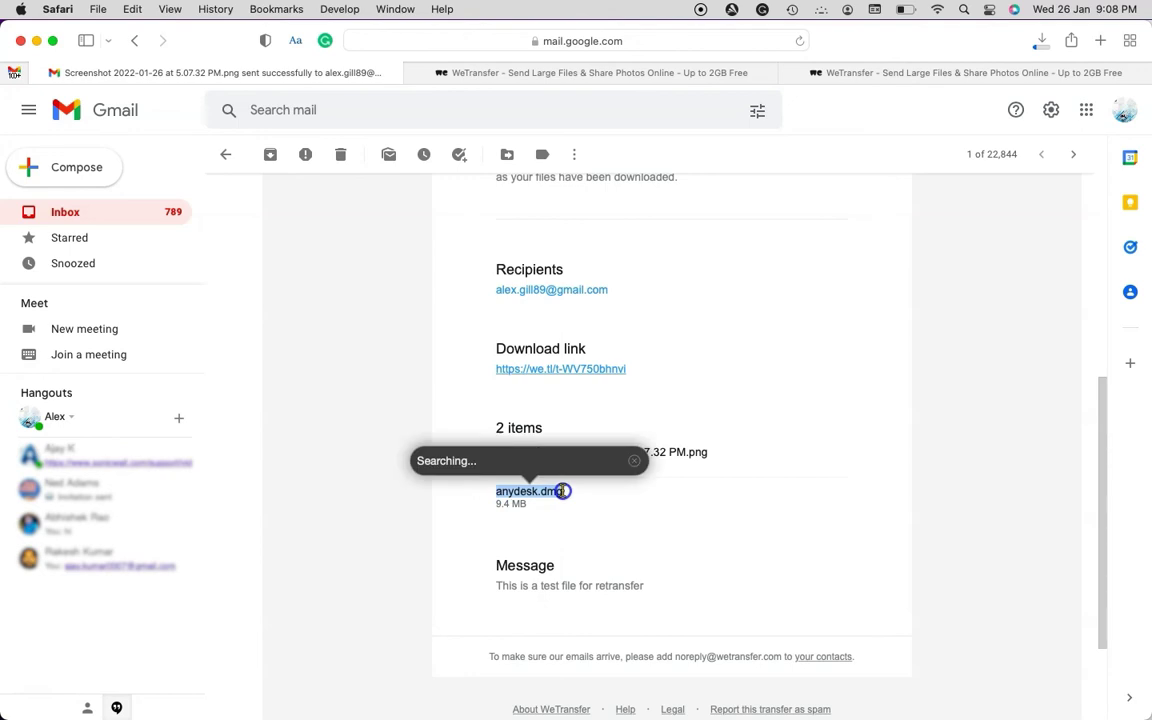
Download both files from the we.tl transfer page, allowing wetransfer.com downloads, and check download progress
{"action": "left_click", "coordinate": [619, 370]}
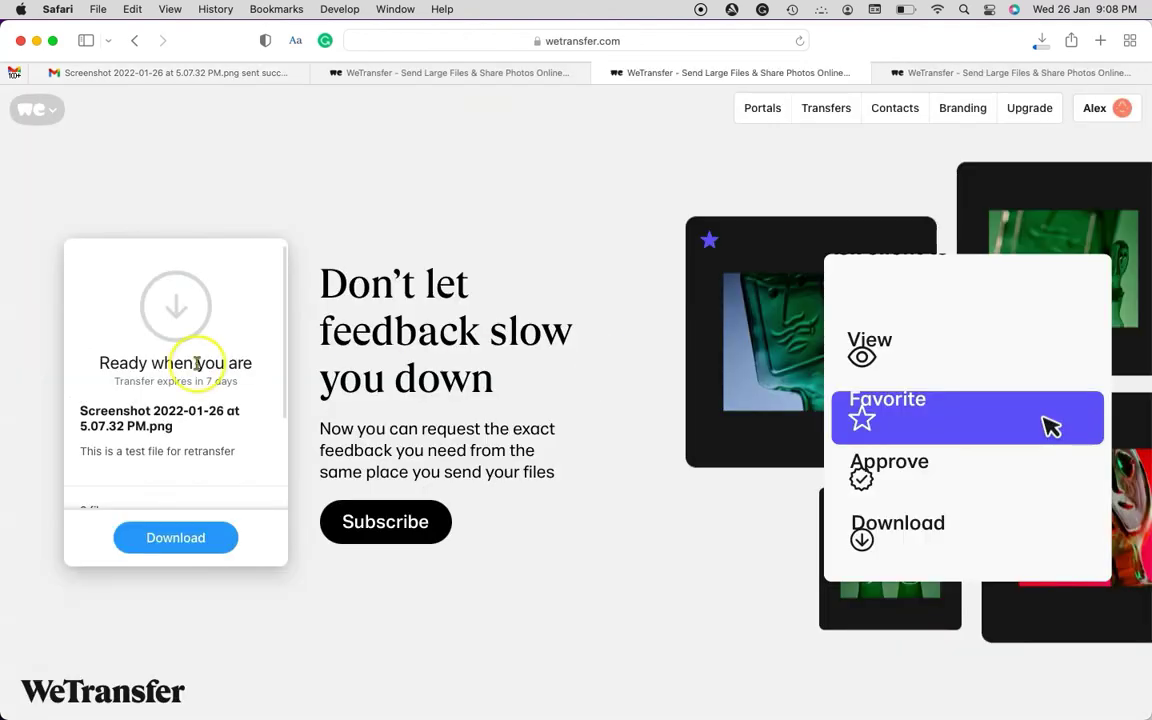
{"action": "scroll", "coordinate": [126, 453], "scroll_direction": "down", "scroll_amount": 2}
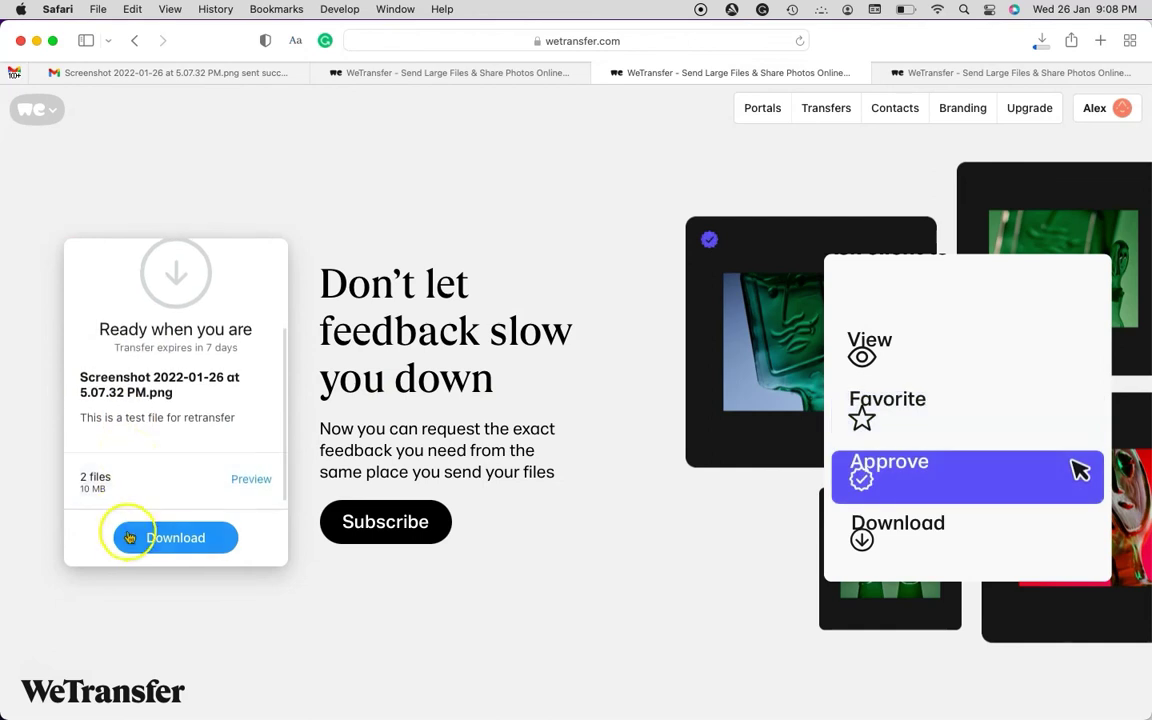
{"action": "left_click", "coordinate": [178, 545]}
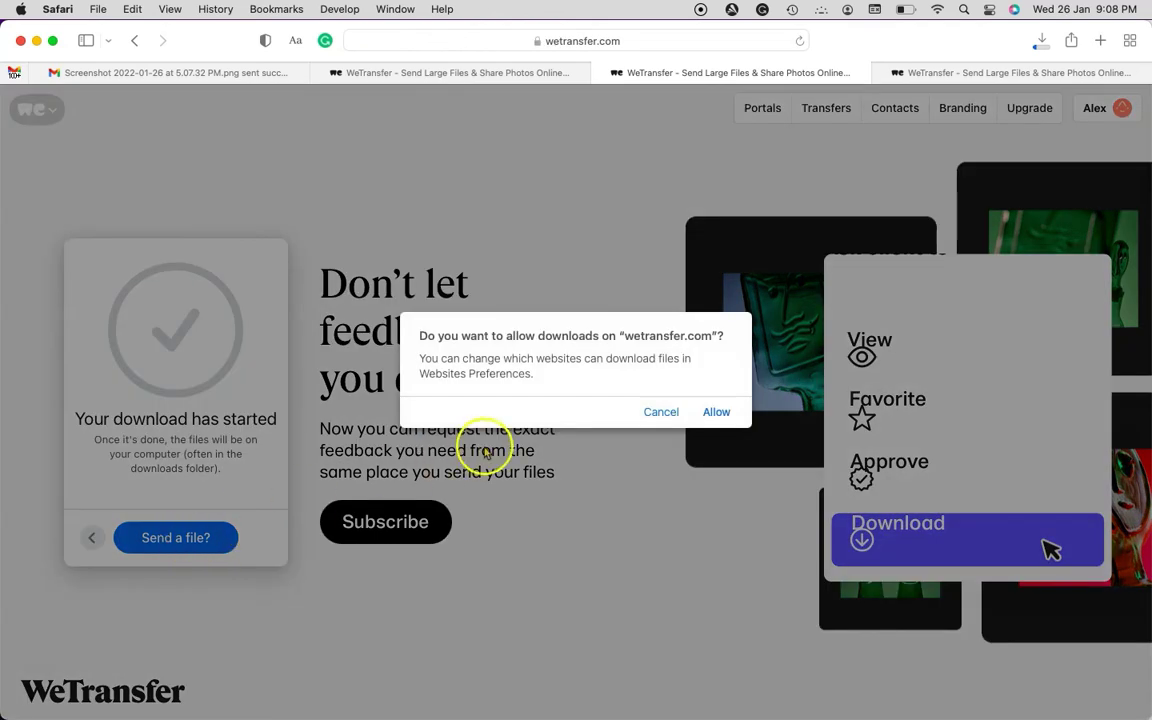
{"action": "left_click", "coordinate": [712, 412]}
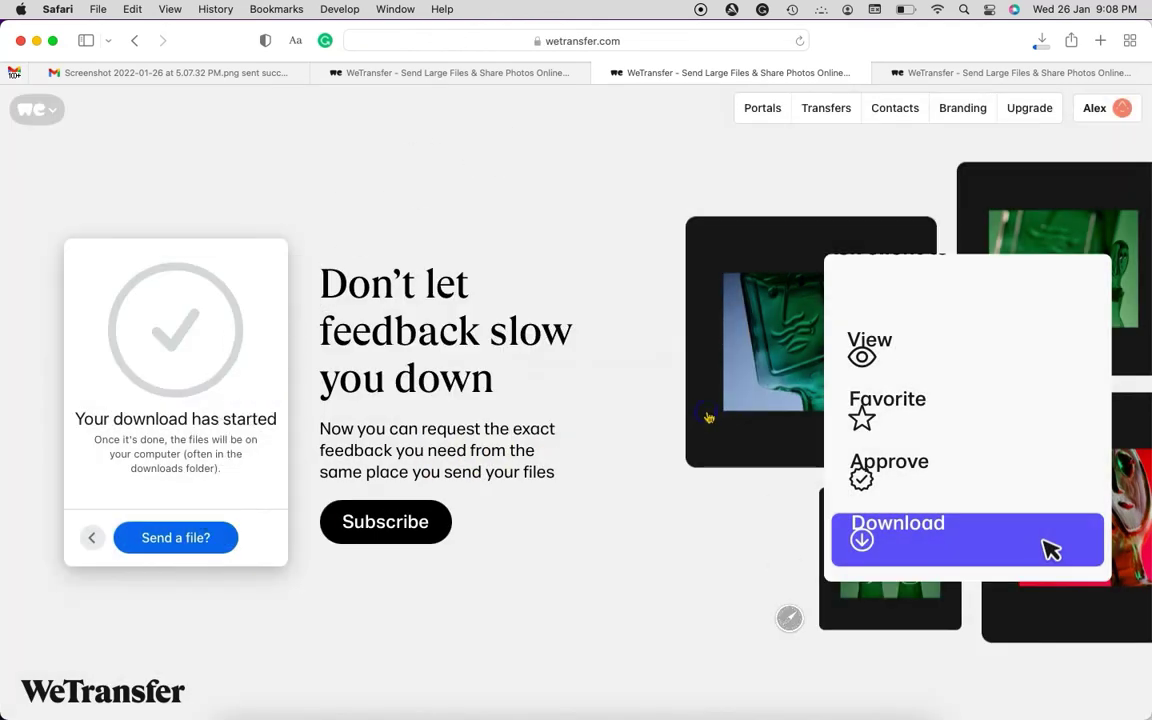
{"action": "left_click", "coordinate": [1041, 42]}
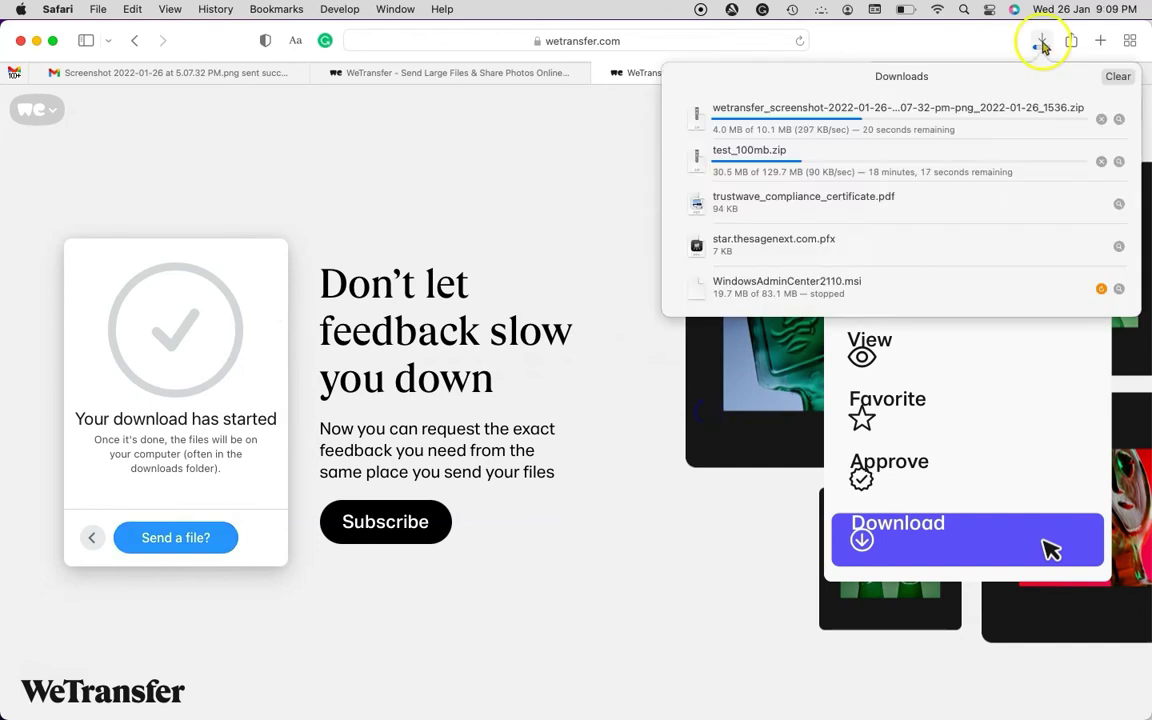
{"action": "left_click", "coordinate": [1042, 44]}
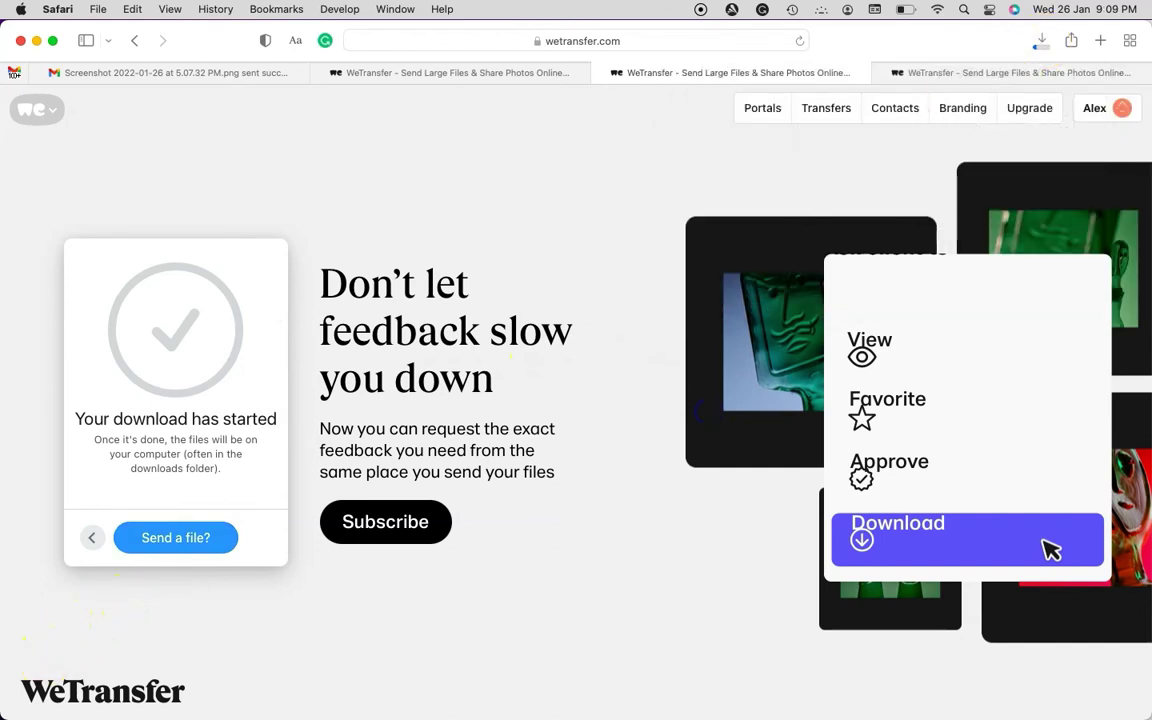